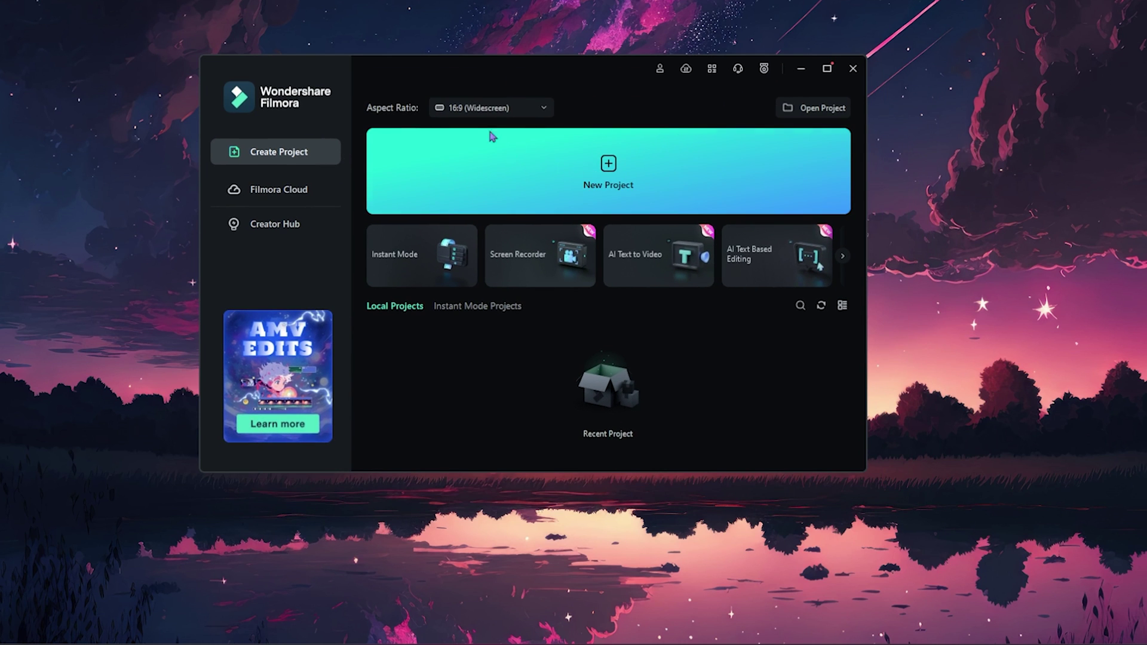
click(319, 228)
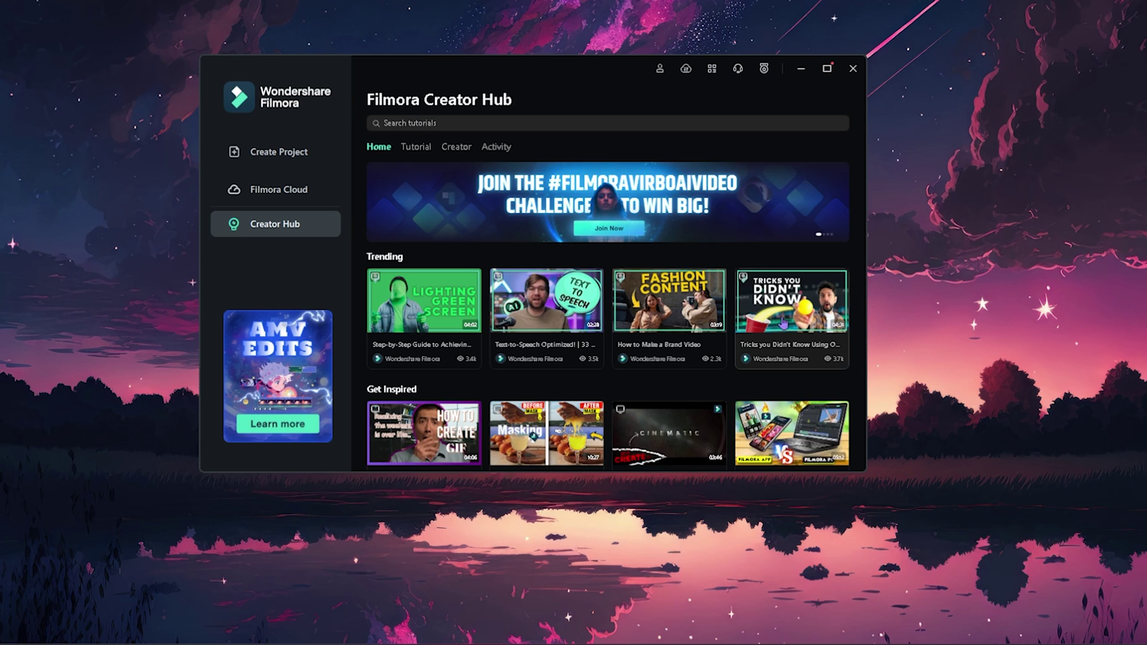
scroll(555, 269, down, 3)
scroll(535, 285, up, 3)
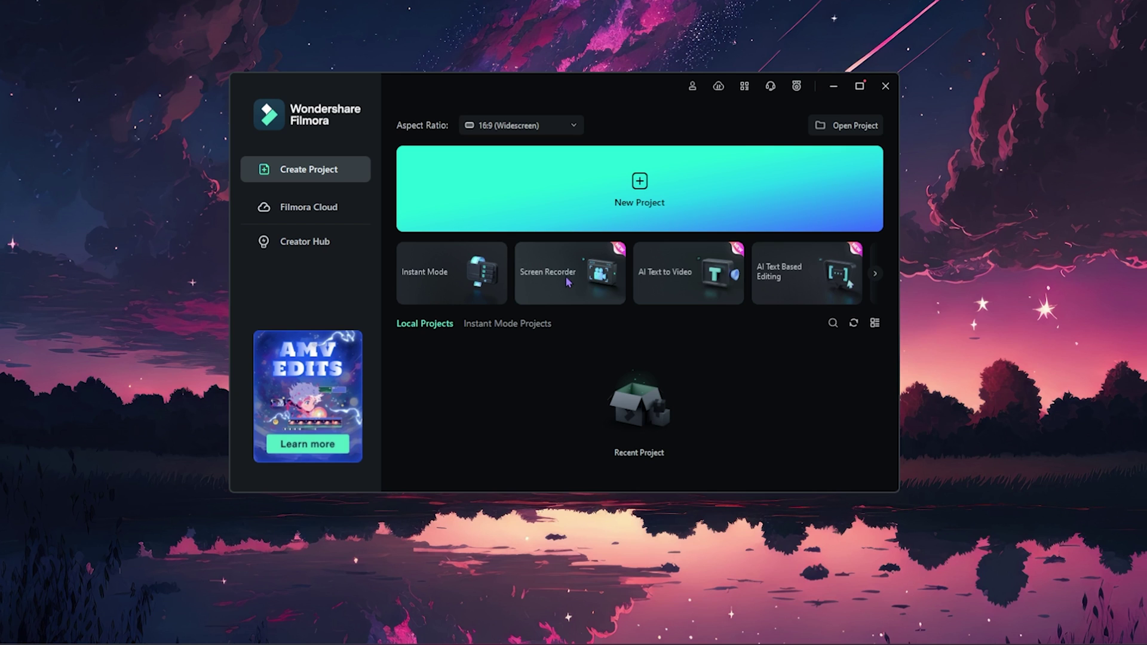
mouse_move(568, 280)
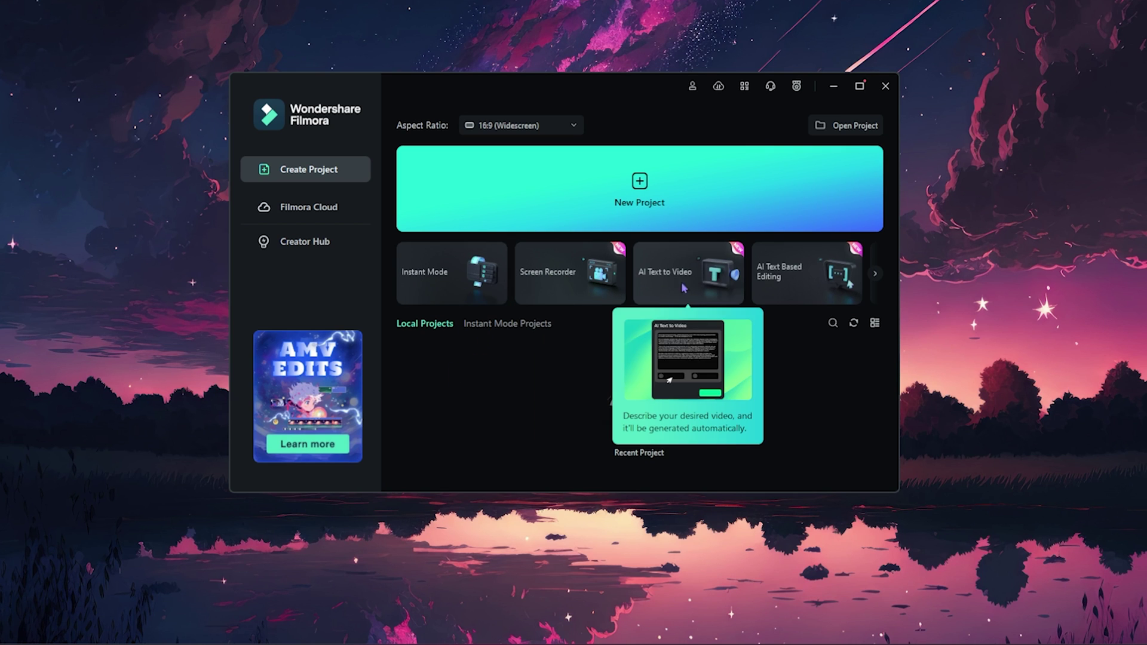
click(878, 276)
click(878, 276)
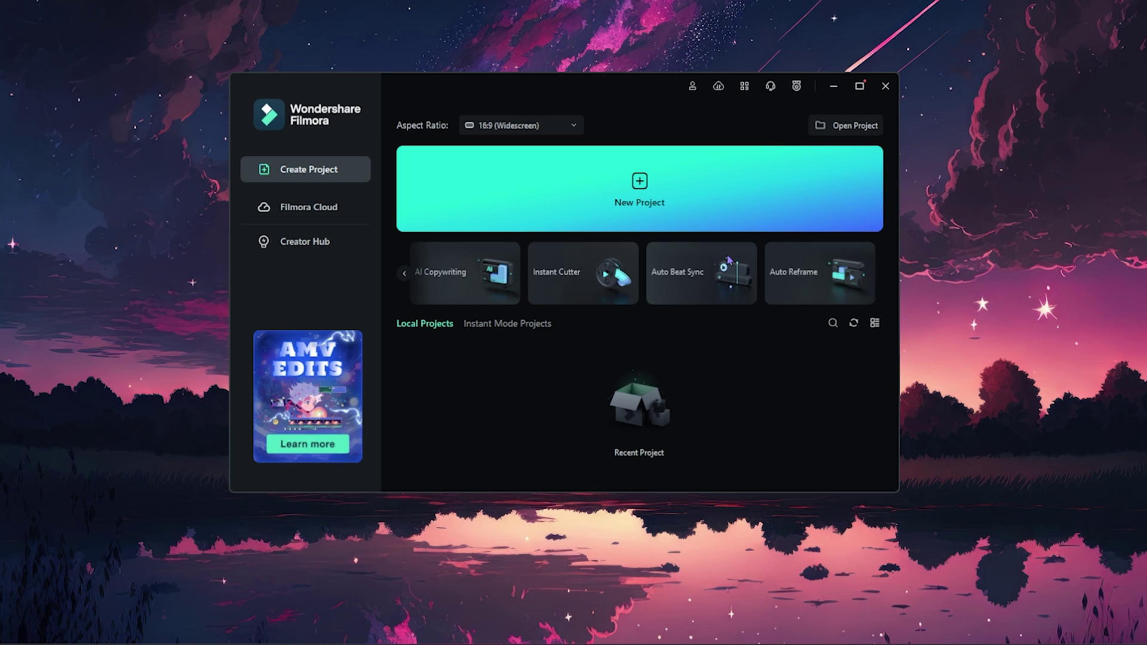
Create a new empty project with the Solo Leveling episode and Egzod music, scrubbing to another scene.
click(404, 274)
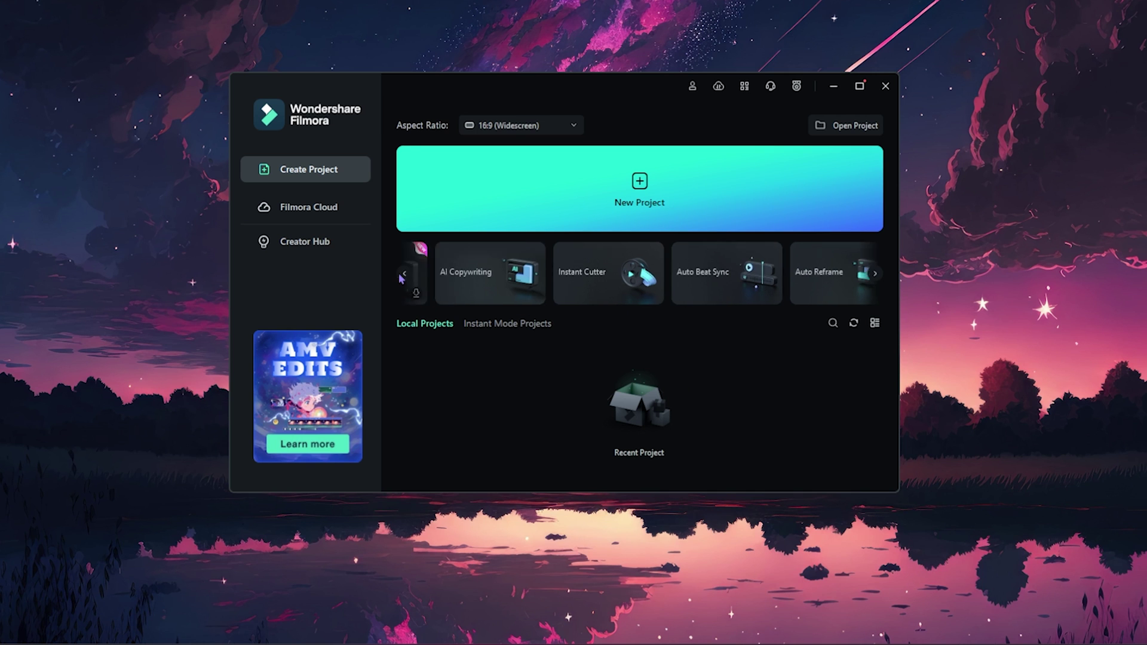
click(642, 190)
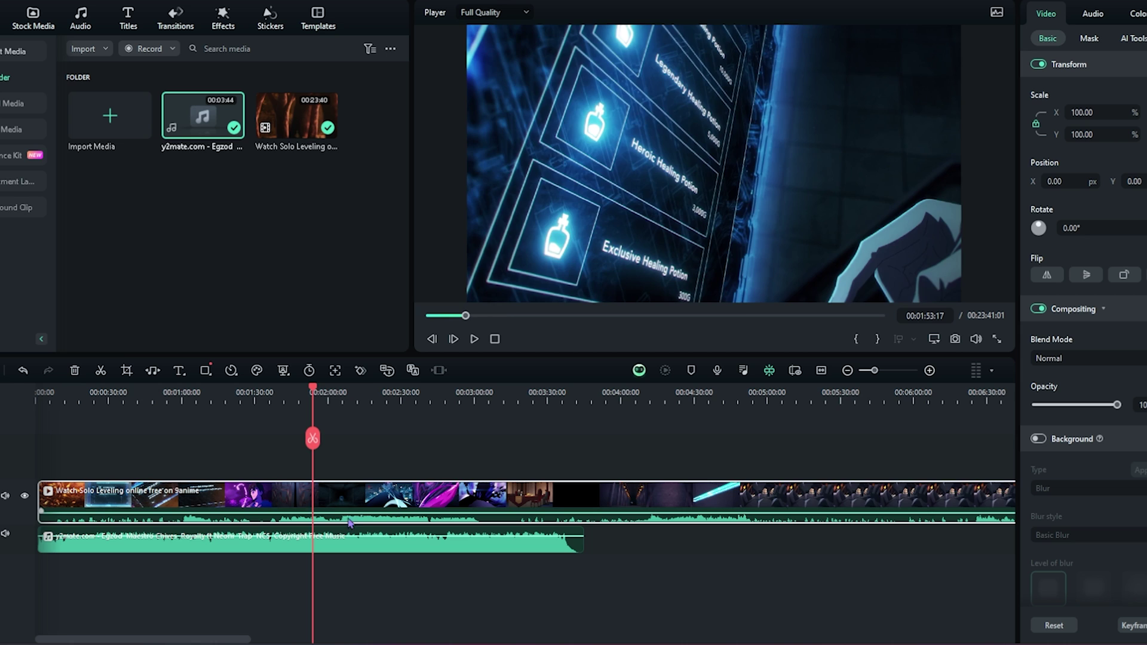
scroll(671, 542, down, 2)
scroll(671, 543, down, 4)
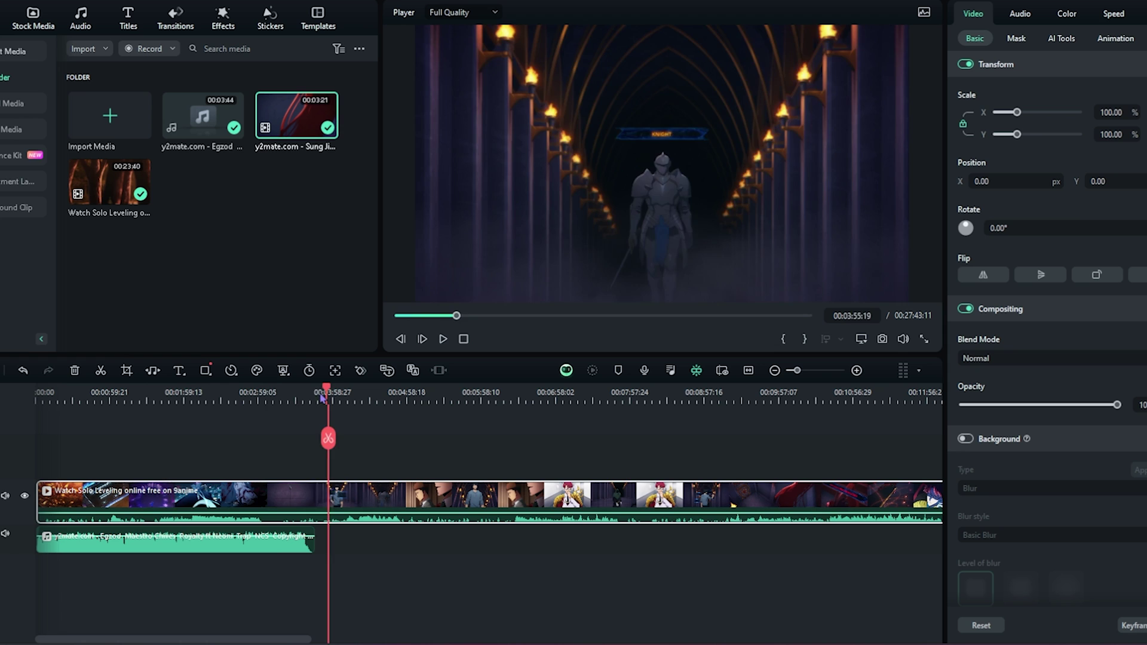
drag(330, 387, 142, 460)
scroll(86, 473, up, 1)
scroll(86, 473, up, 4)
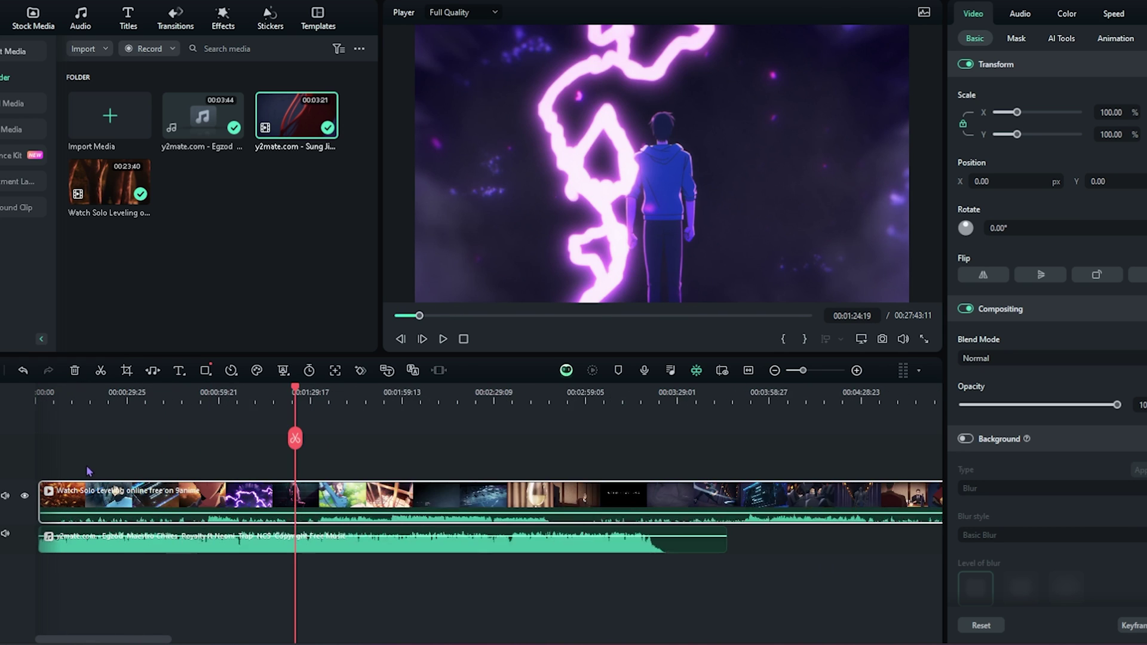
Lower the Egzod music track's volume to about -7.
click(517, 391)
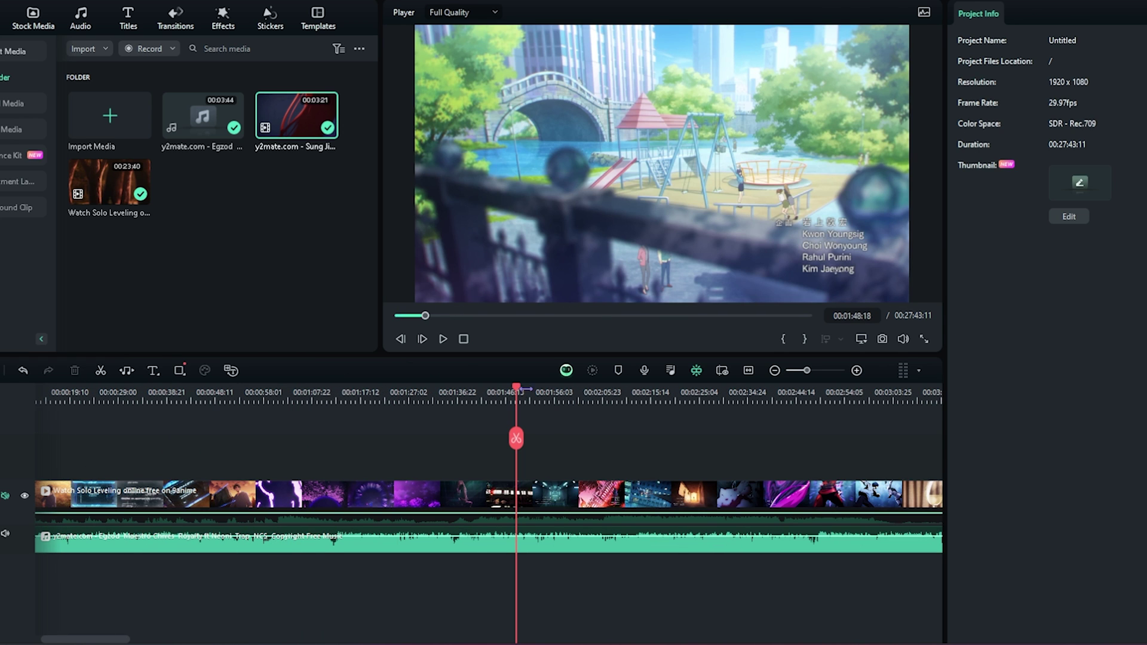
click(645, 548)
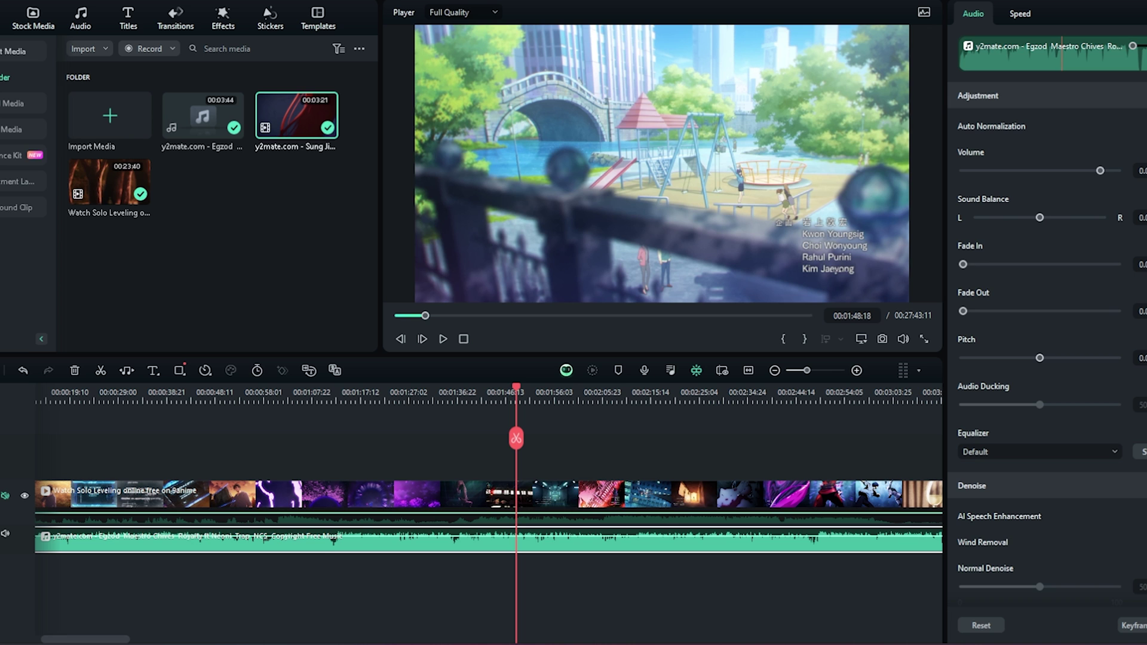
drag(1099, 170, 1095, 172)
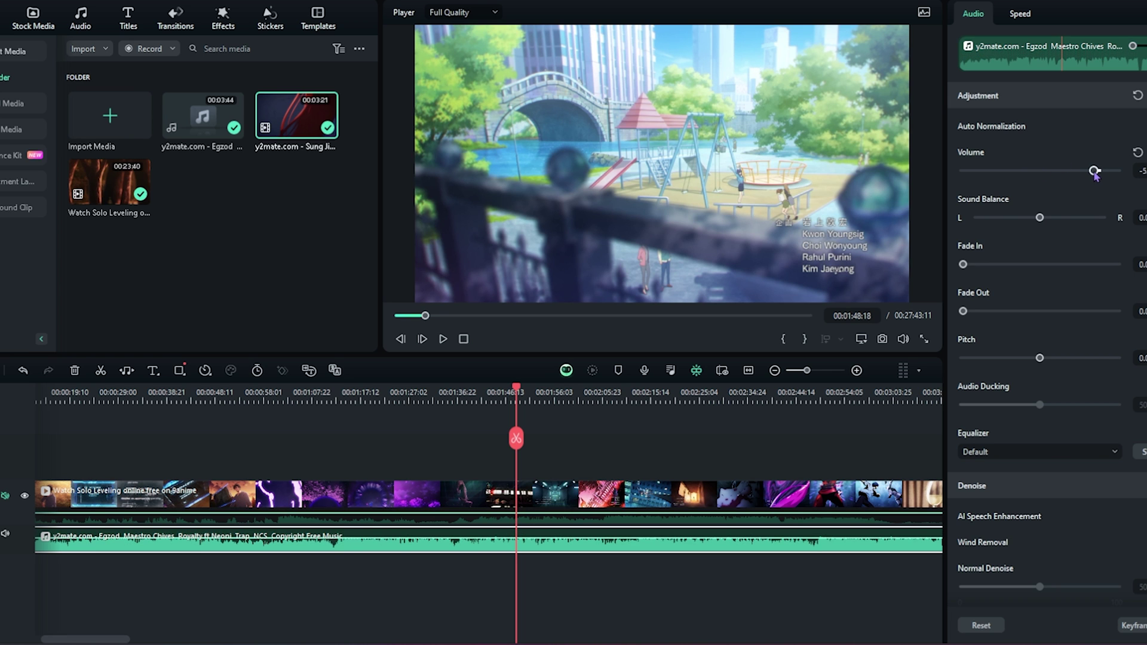
click(655, 556)
Undo a cut through both clips, split the music track alone, and fit the project in view.
scroll(655, 556, down, 3)
drag(473, 439, 359, 438)
click(359, 438)
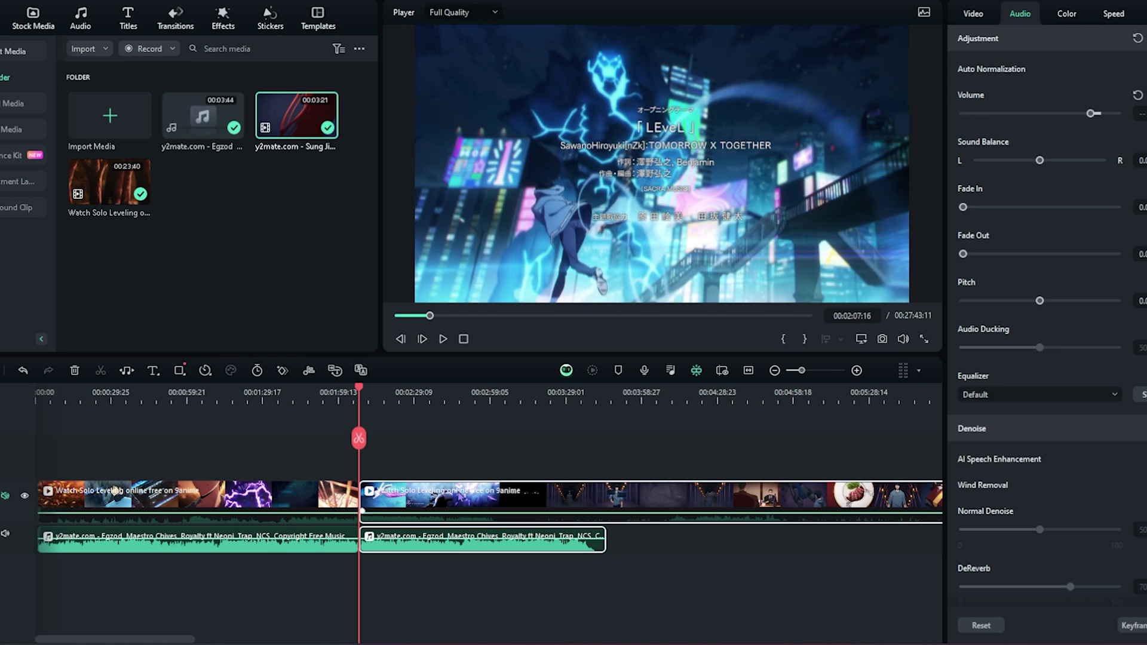
click(472, 502)
key(ctrl+z)
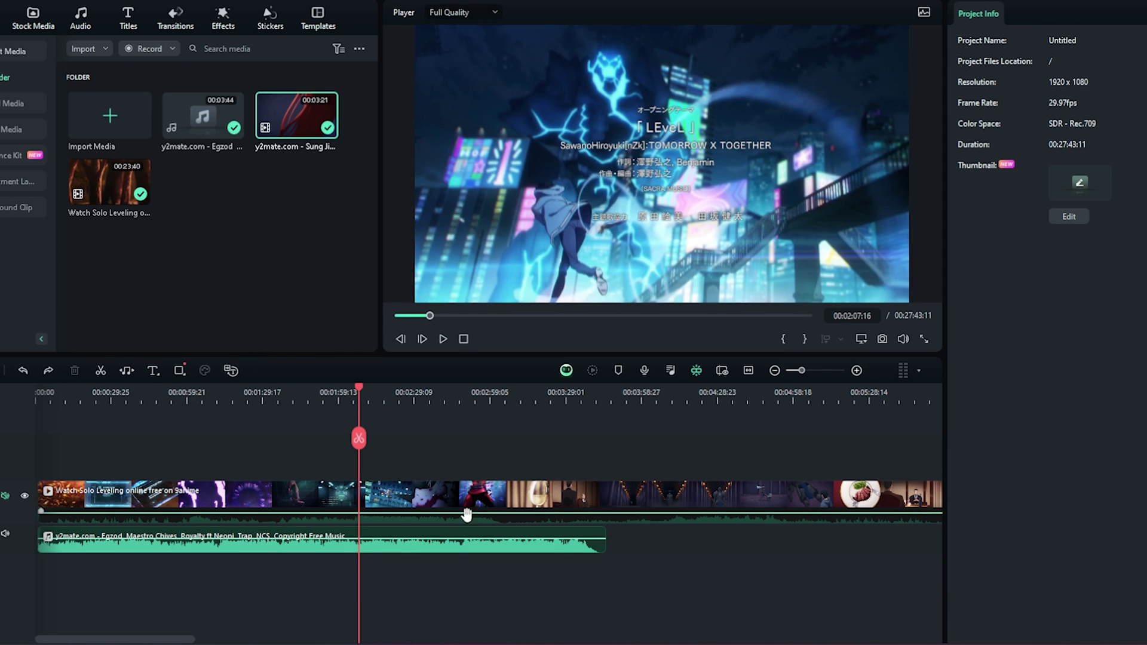
click(394, 536)
click(101, 370)
click(342, 400)
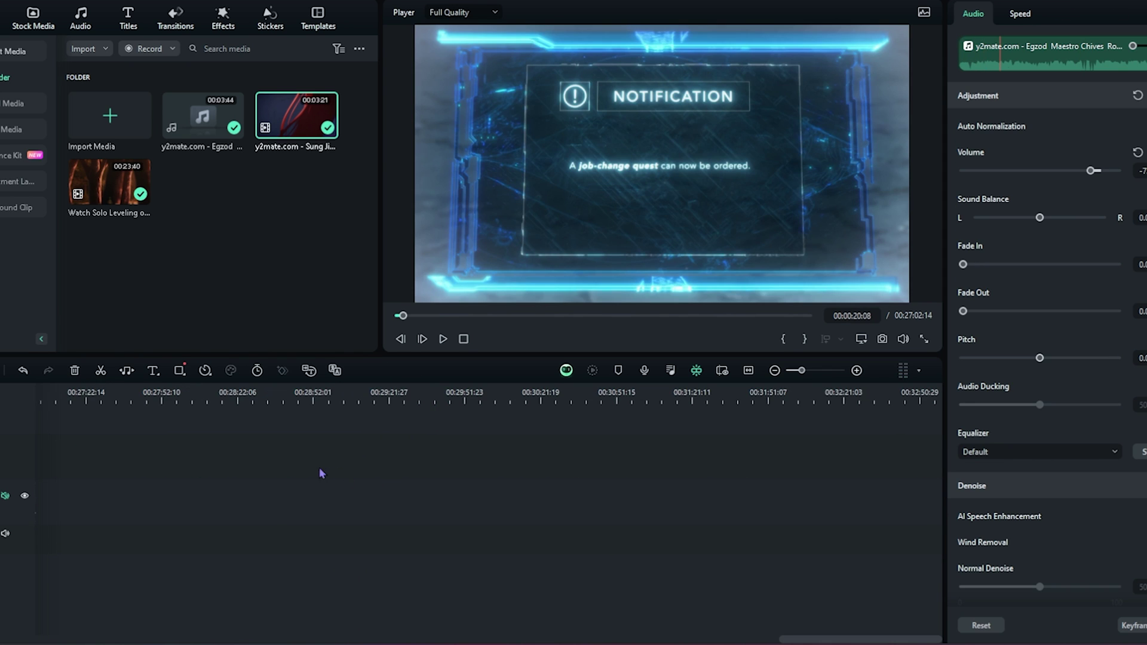
key(shift+z)
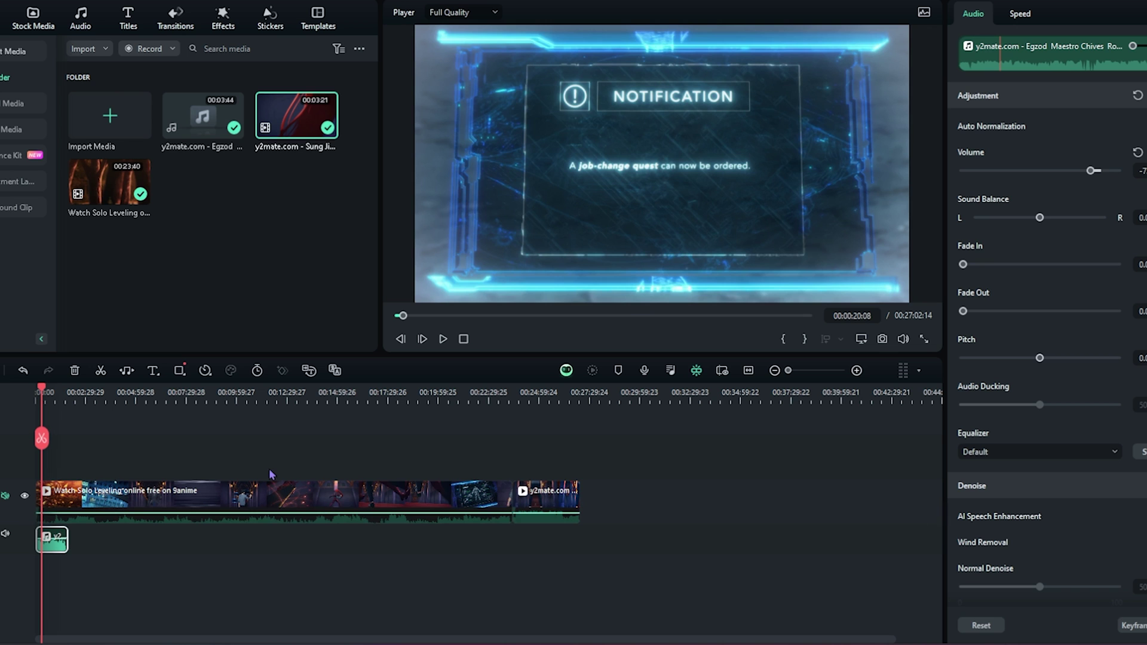
drag(358, 399, 384, 401)
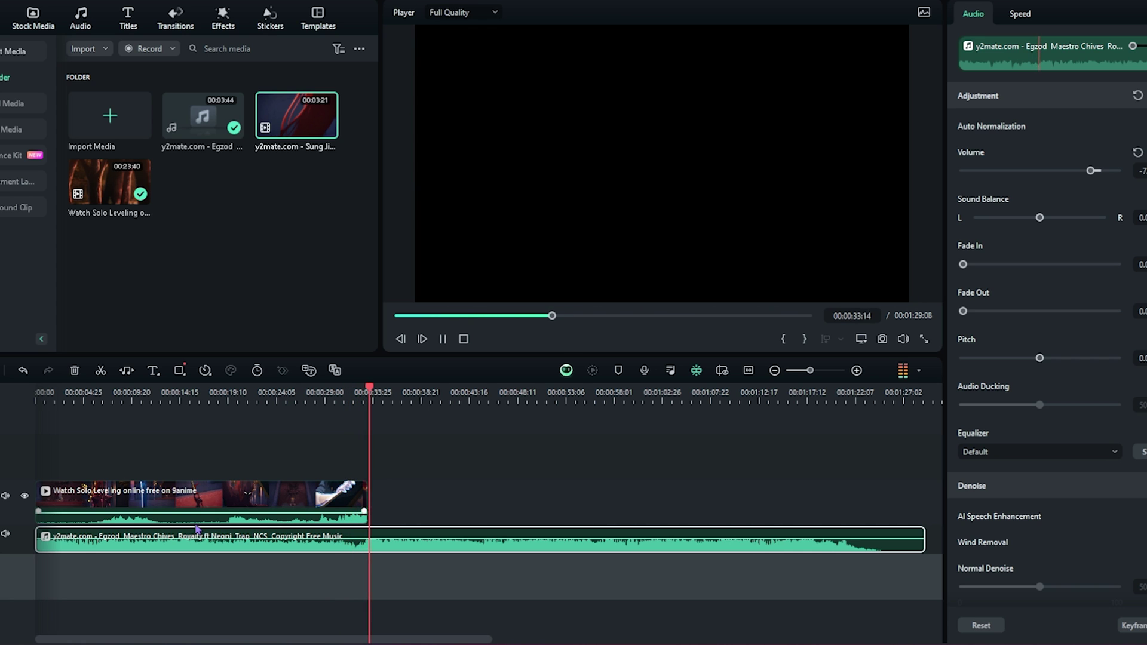
Stop playback, return to the start of the edit and scrub through the opening seconds.
click(386, 399)
scroll(389, 481, down, 8)
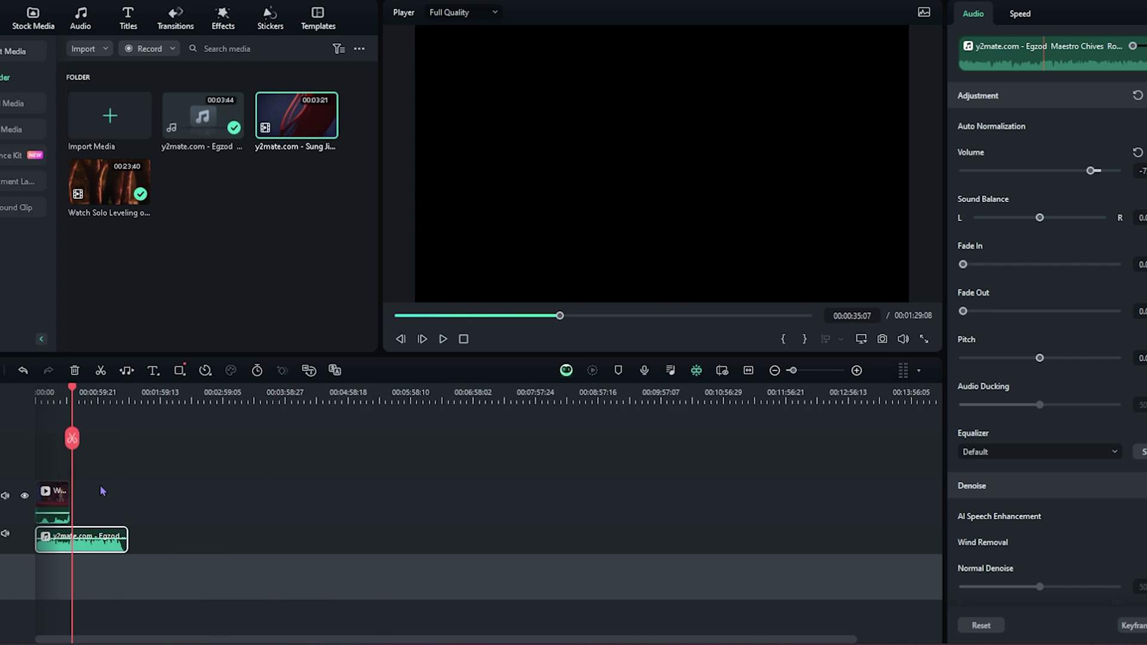
scroll(50, 515, up, 8)
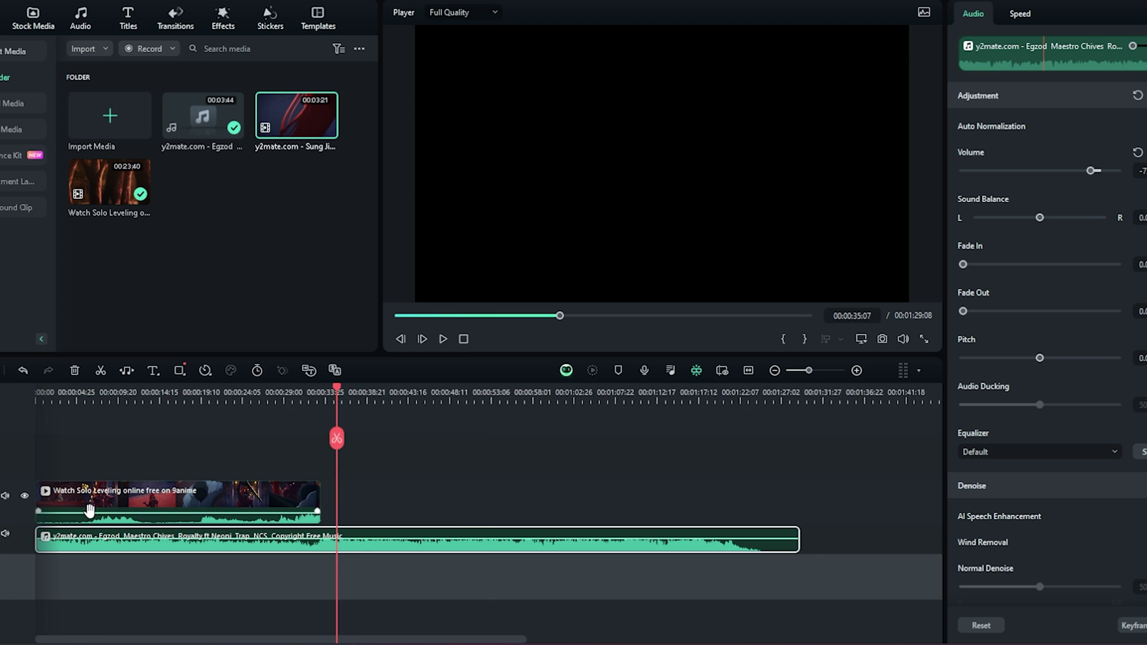
drag(479, 387, 456, 387)
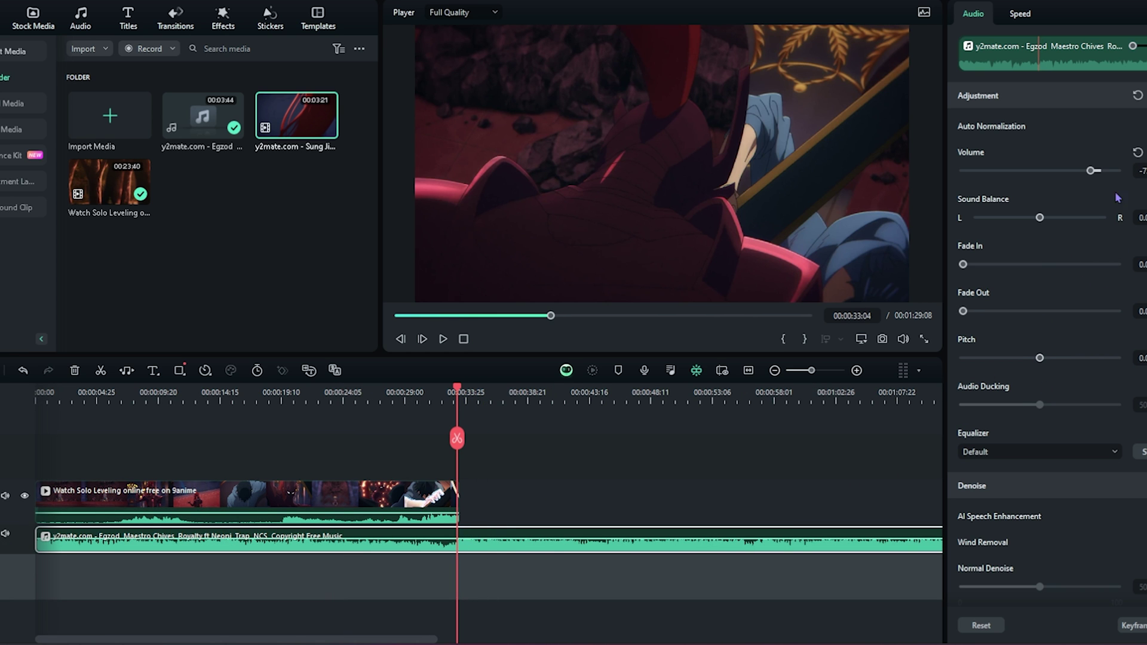
scroll(169, 394, down, 5)
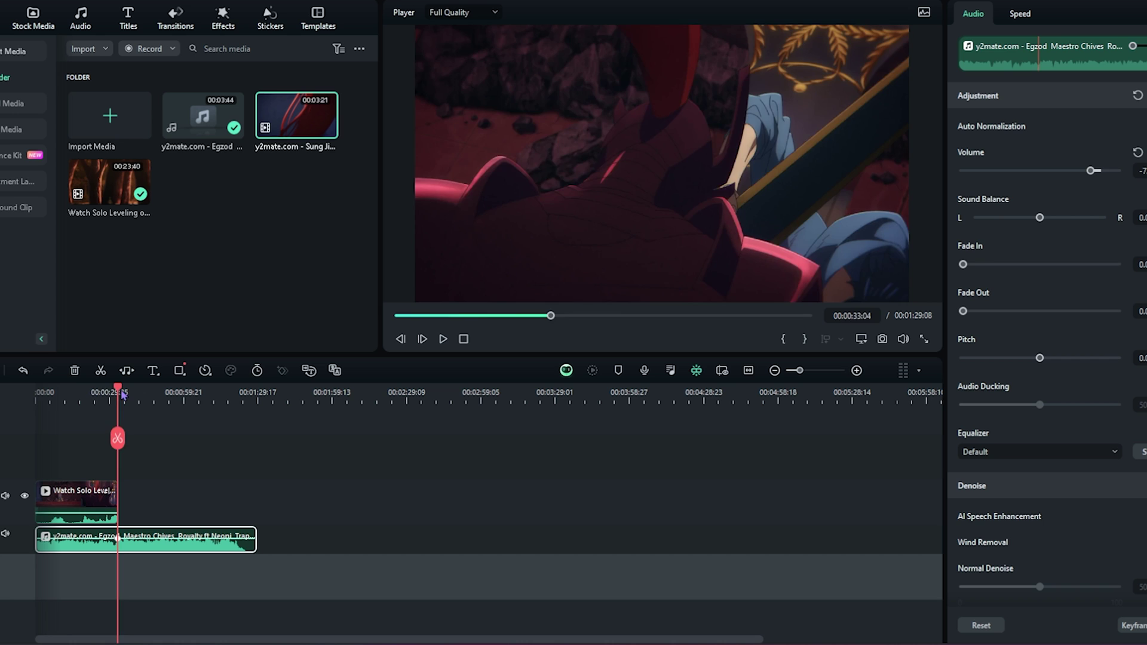
key(Home)
click(415, 495)
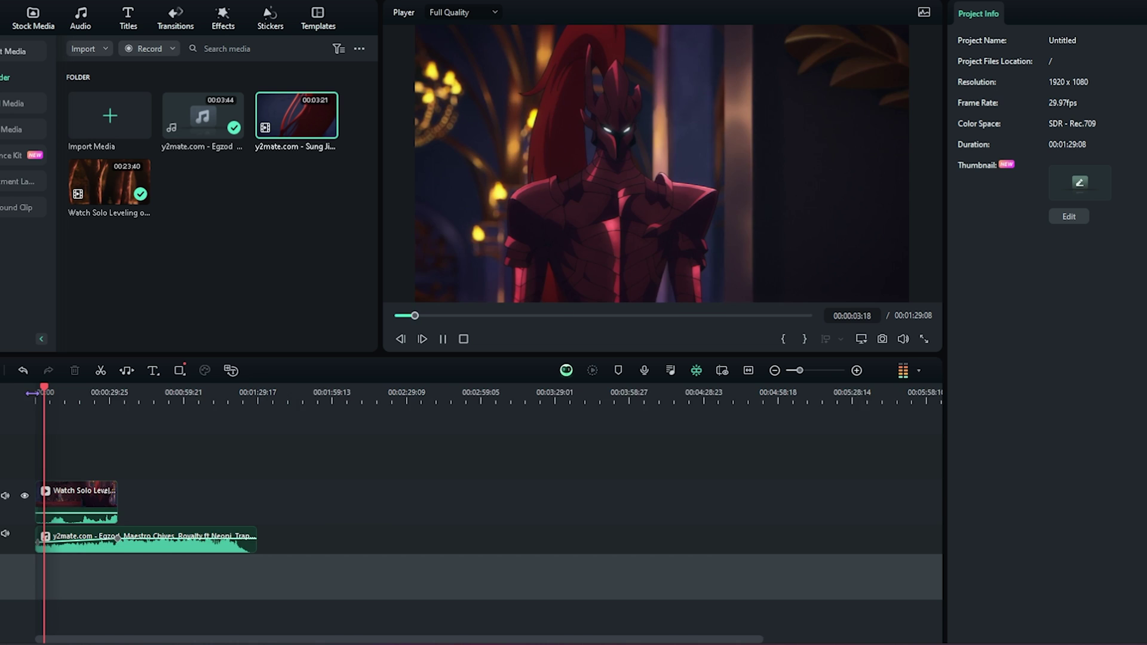
scroll(48, 390, down, 1)
scroll(47, 392, up, 1)
drag(245, 436, 37, 439)
Keyframe the episode clip at 00:00:02:18 and drop its starting opacity to about 10.
click(126, 508)
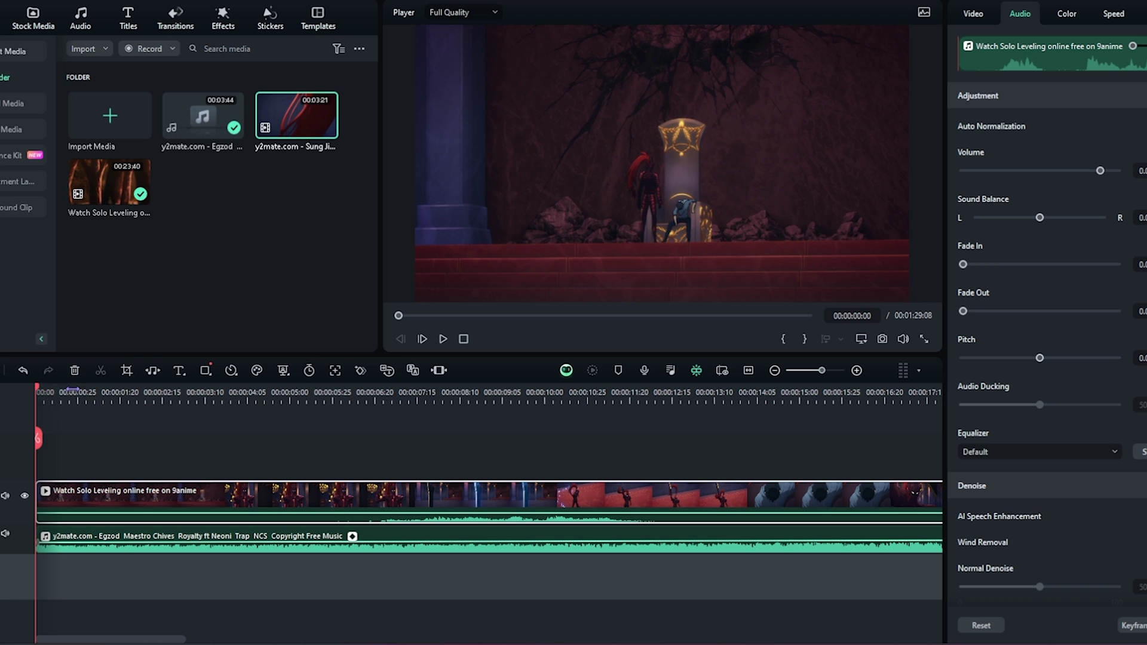
click(167, 392)
click(972, 14)
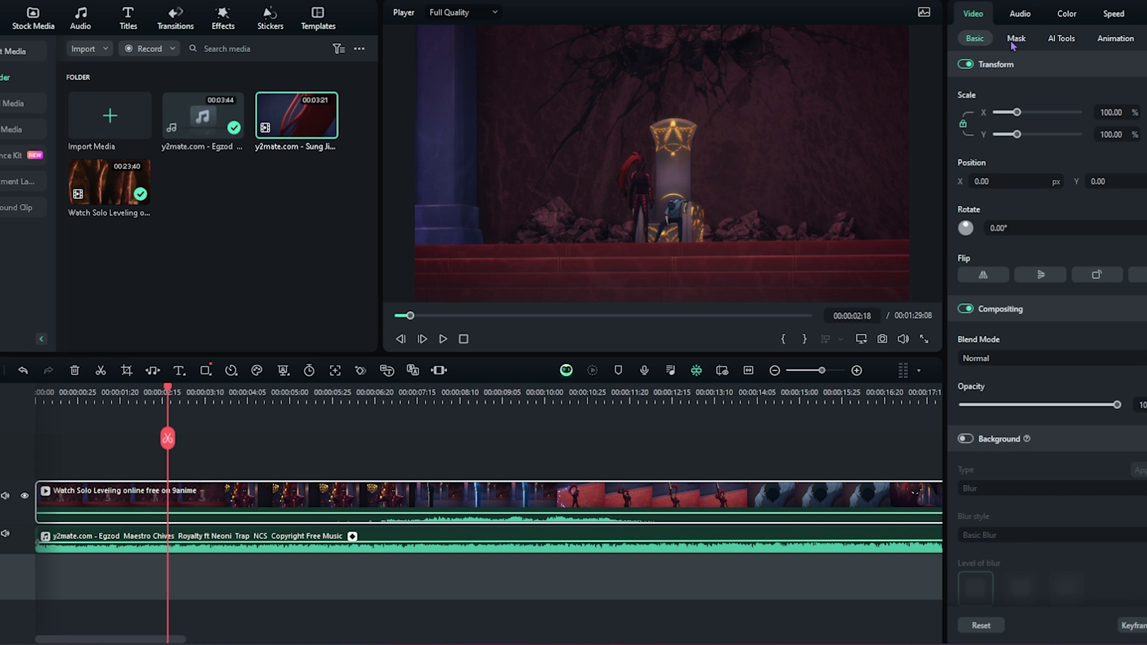
click(167, 438)
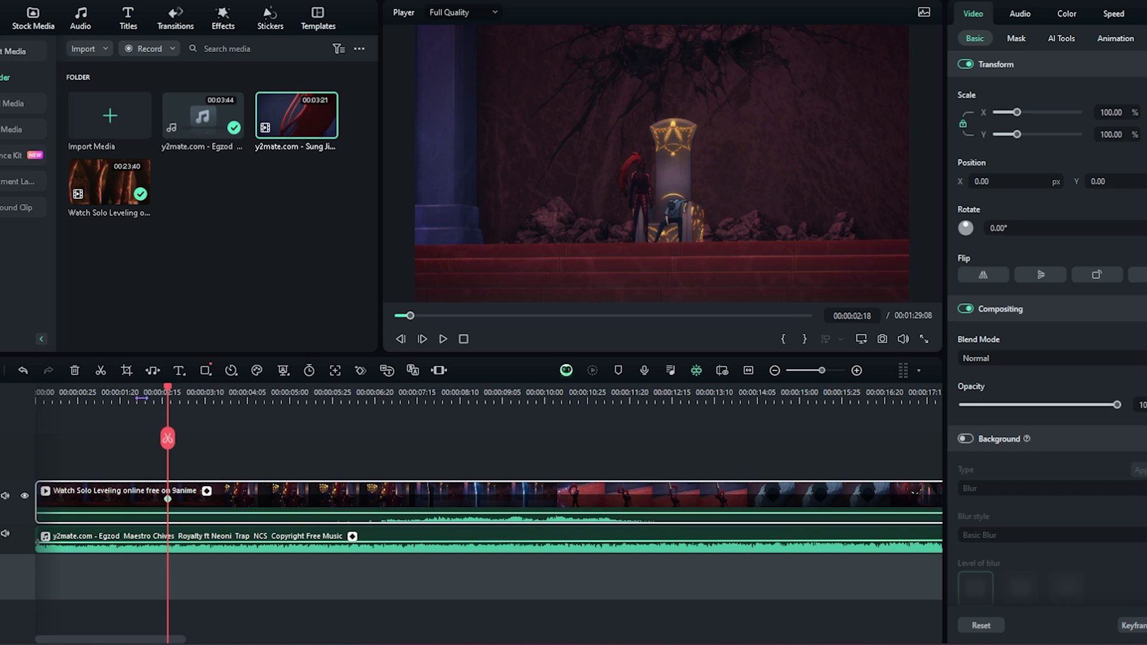
drag(1116, 405, 978, 405)
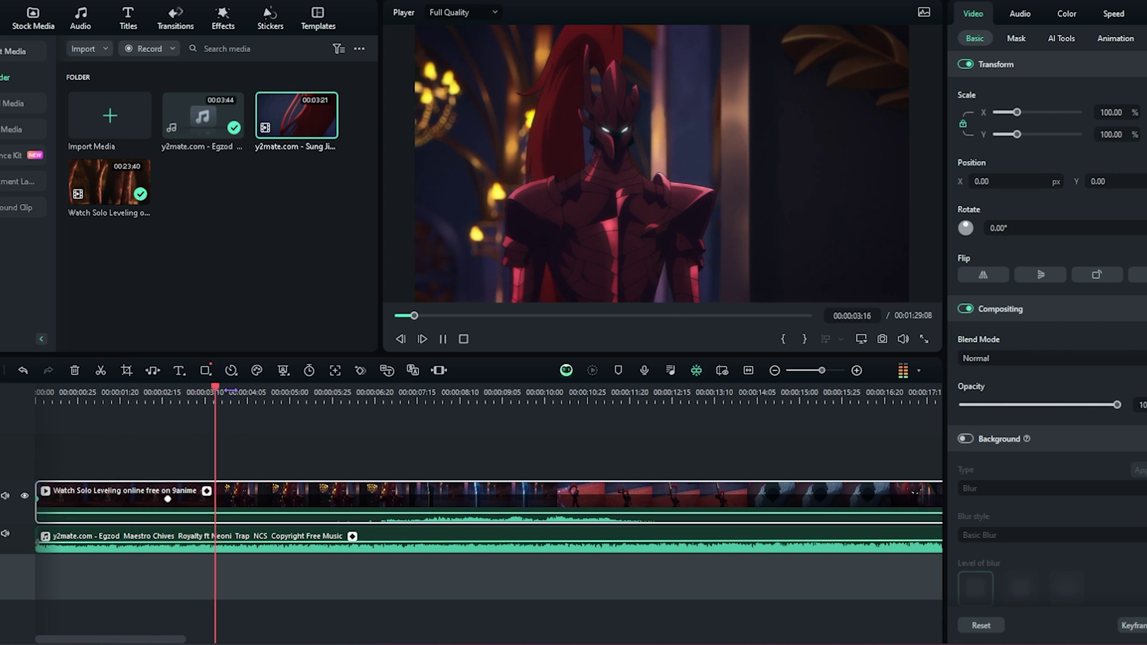
Play the opening to check the fade-in and inspect the music at the first clip's end.
key(space)
scroll(365, 456, down, 4)
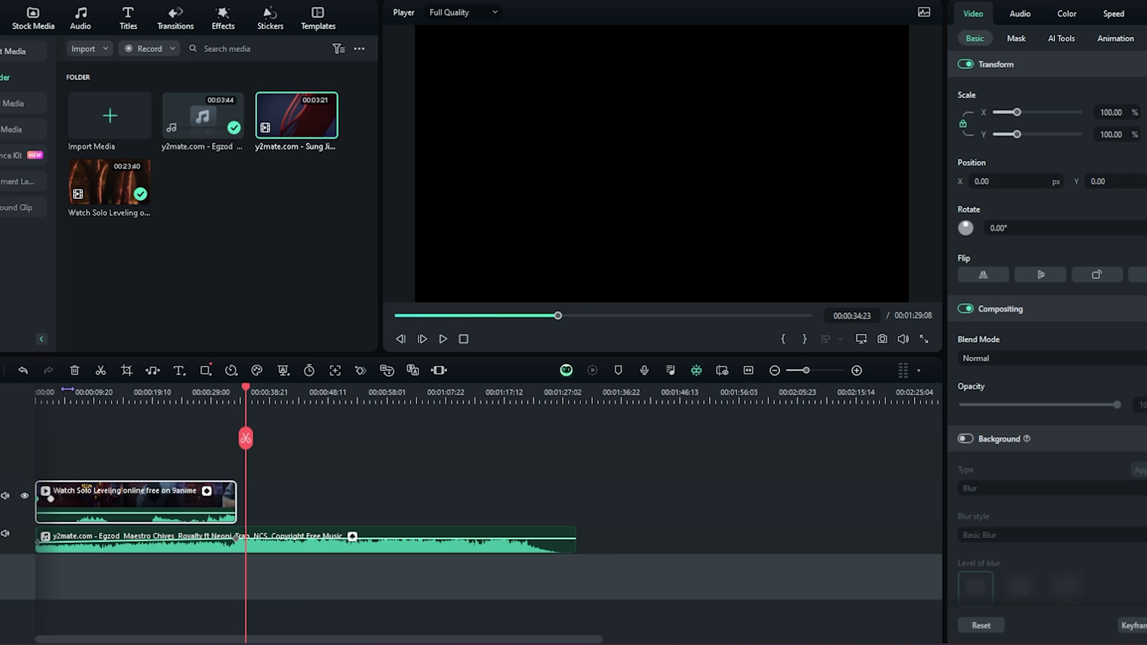
click(304, 394)
scroll(407, 500, up, 3)
click(412, 541)
scroll(440, 560, up, 4)
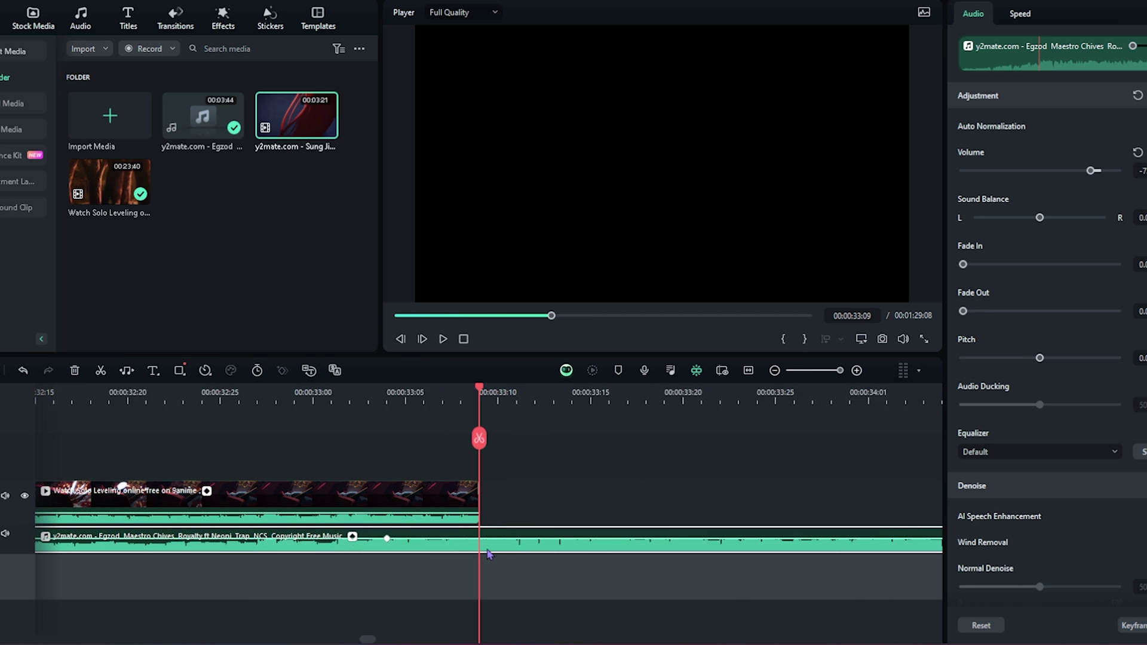
click(84, 560)
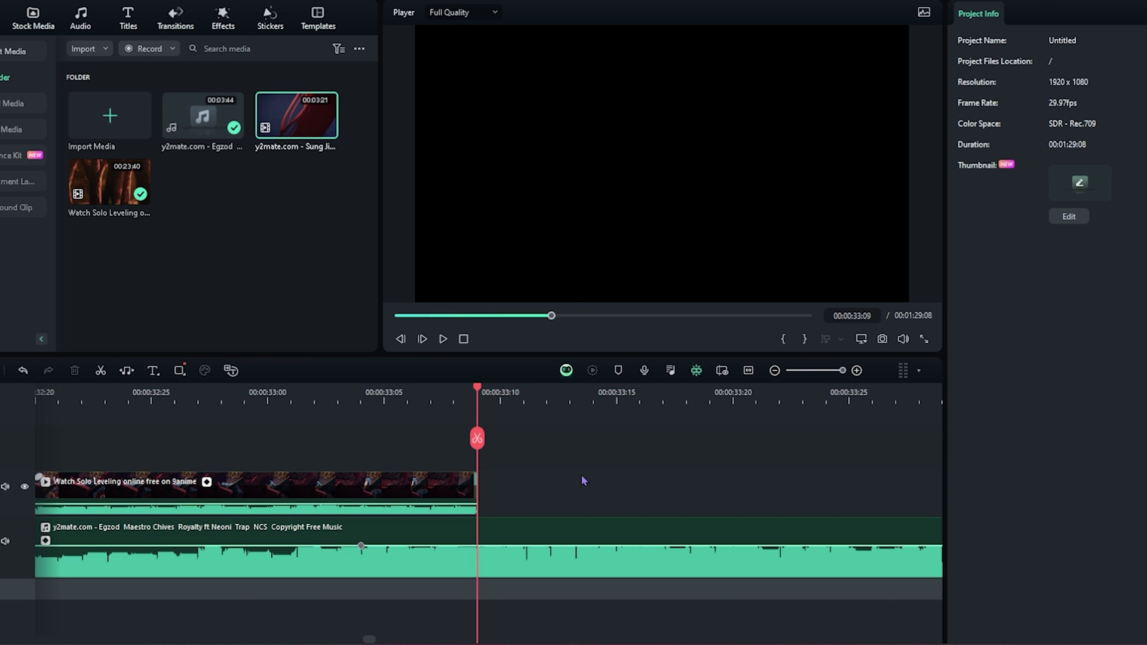
Preview the music beyond the first clip, around 34 to 40 seconds, to hear the beats.
mouse_move(478, 389)
mouse_down()
mouse_move(456, 385)
mouse_move(499, 385)
mouse_move(483, 384)
mouse_up()
scroll(484, 389, down, 3)
drag(483, 389, 578, 389)
click(750, 392)
click(727, 391)
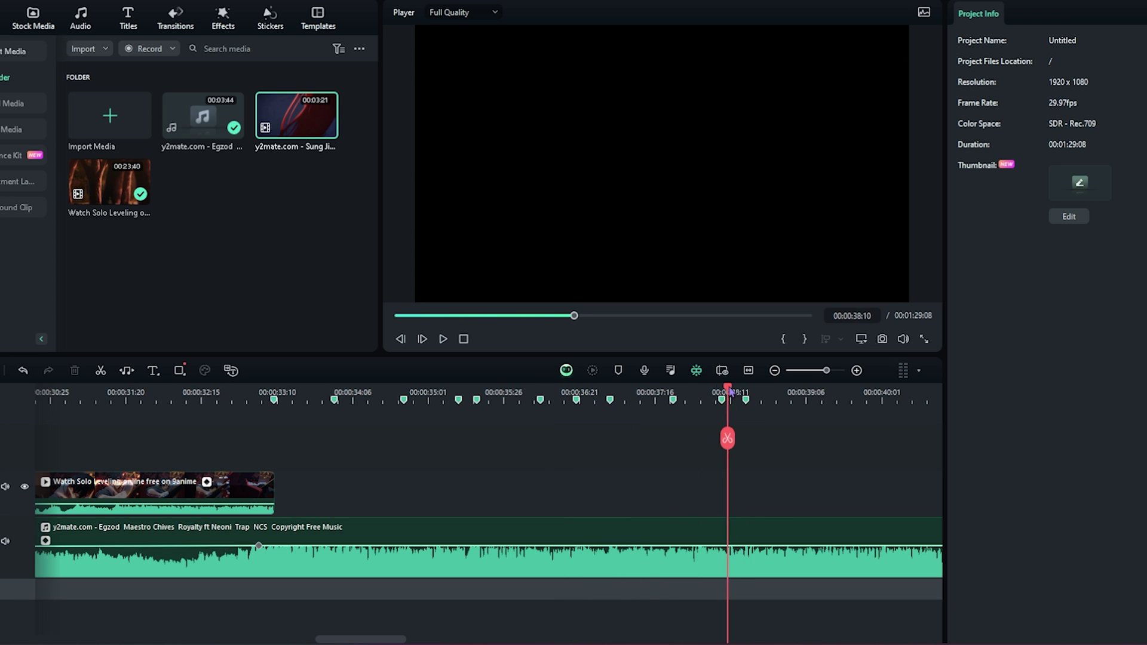
click(811, 392)
key(space)
key(space)
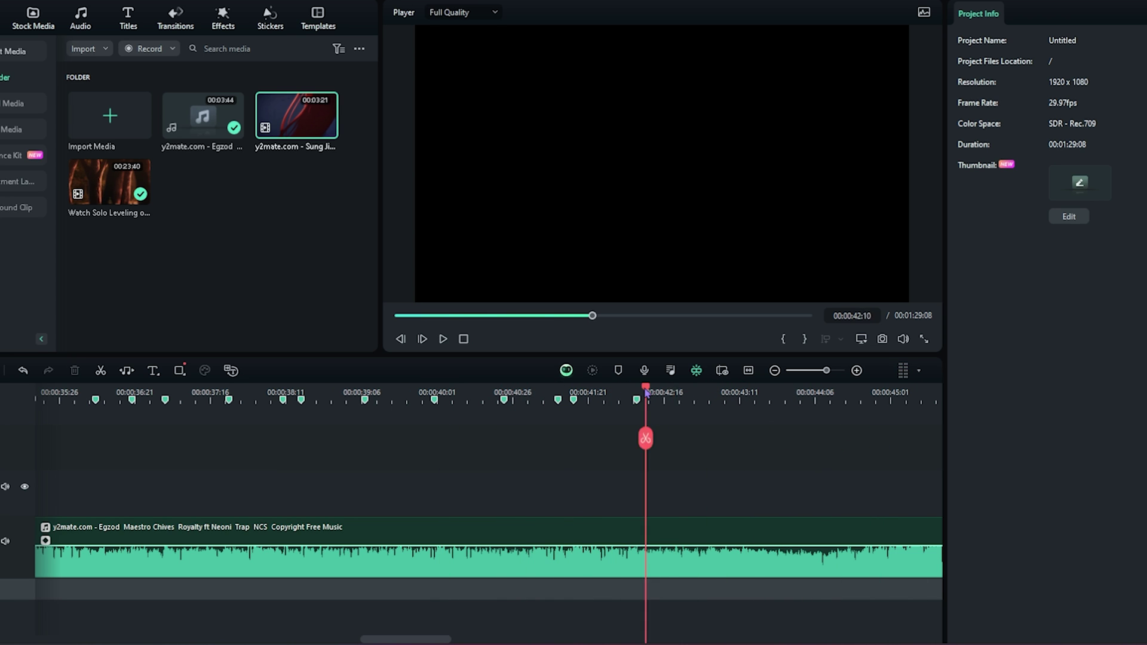
scroll(278, 388, down, 2)
key(space)
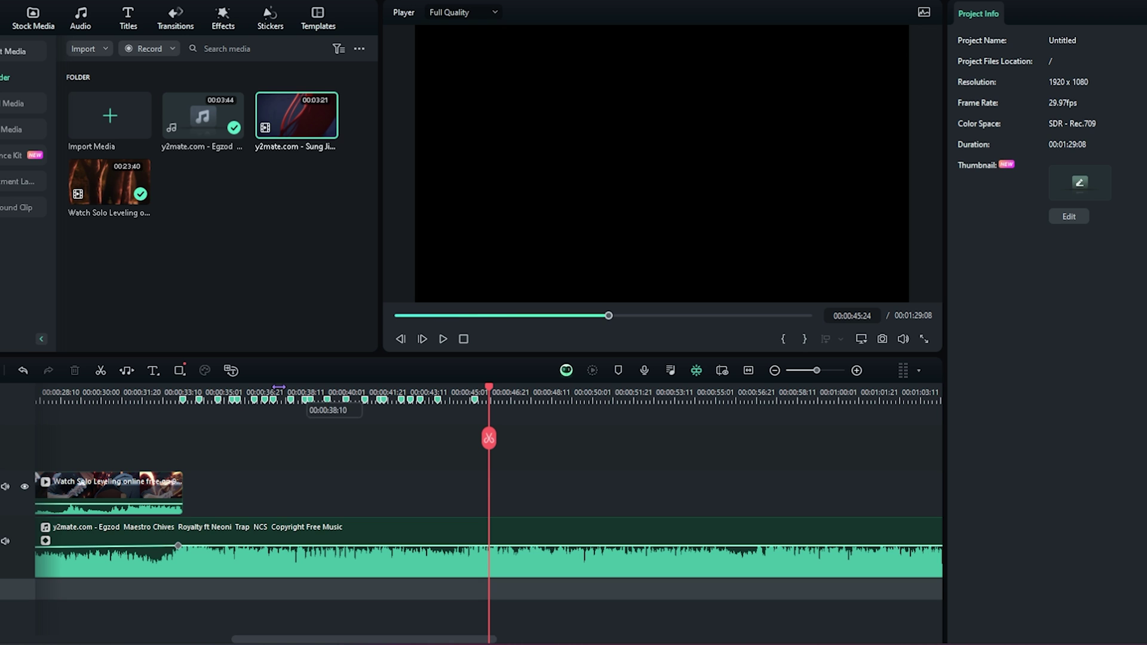
drag(278, 389, 358, 392)
scroll(73, 485, down, 2)
scroll(73, 485, up, 1)
Place the Sung Jin-Woo vs Igris clip on the video track after the opening clip and preview it.
drag(296, 115, 449, 384)
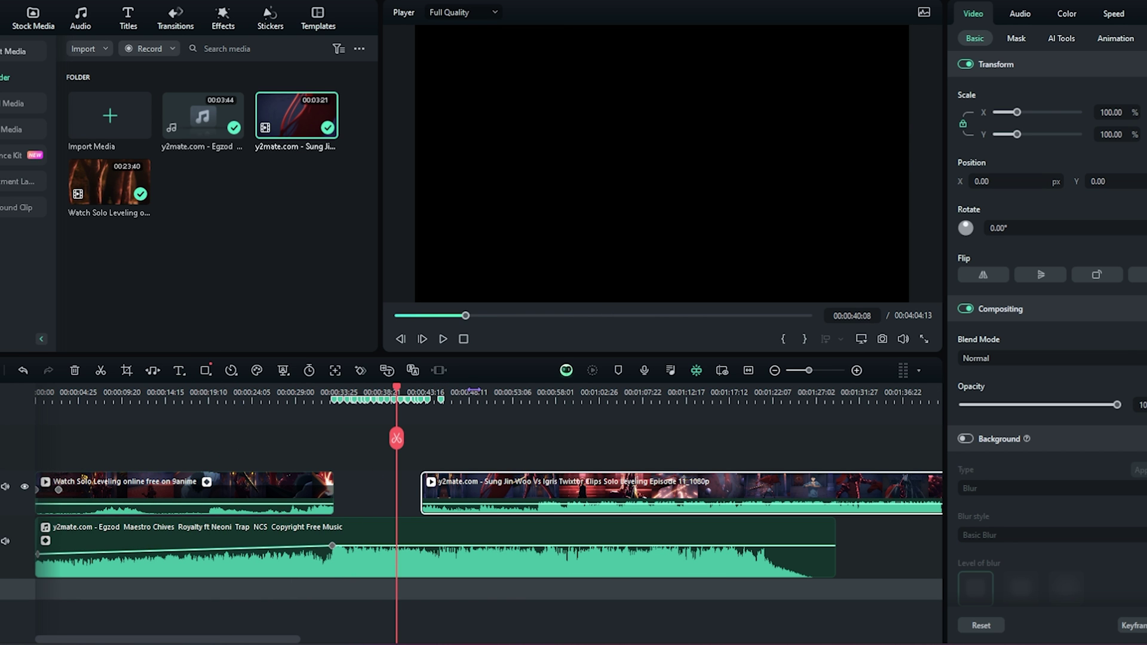
drag(396, 477, 323, 493)
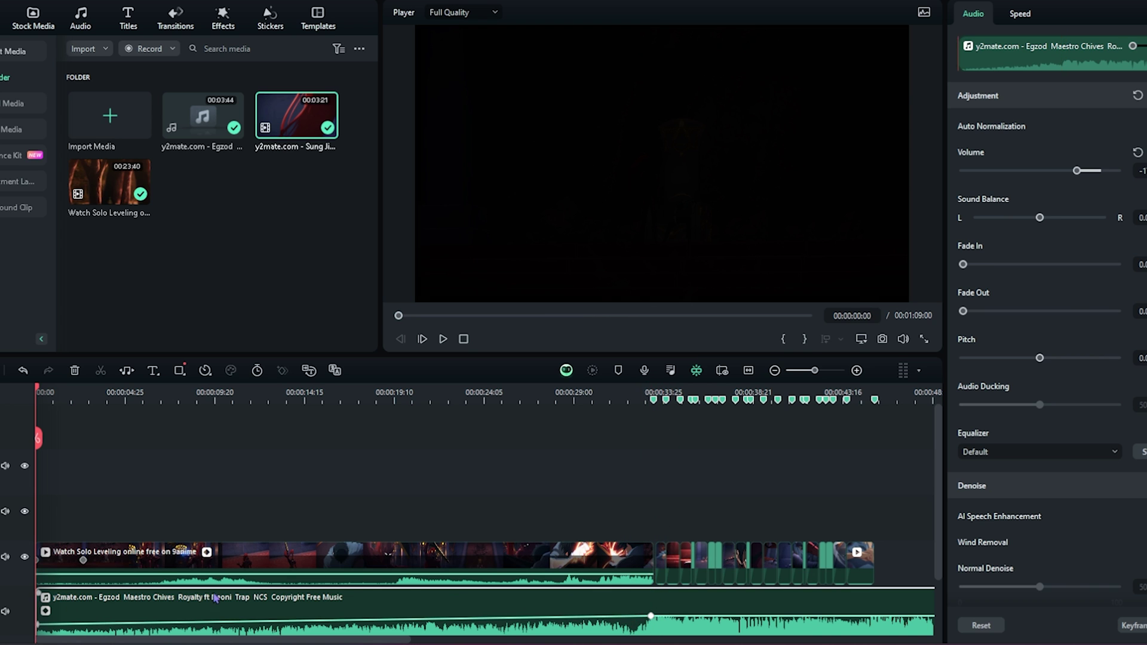
click(489, 392)
key(space)
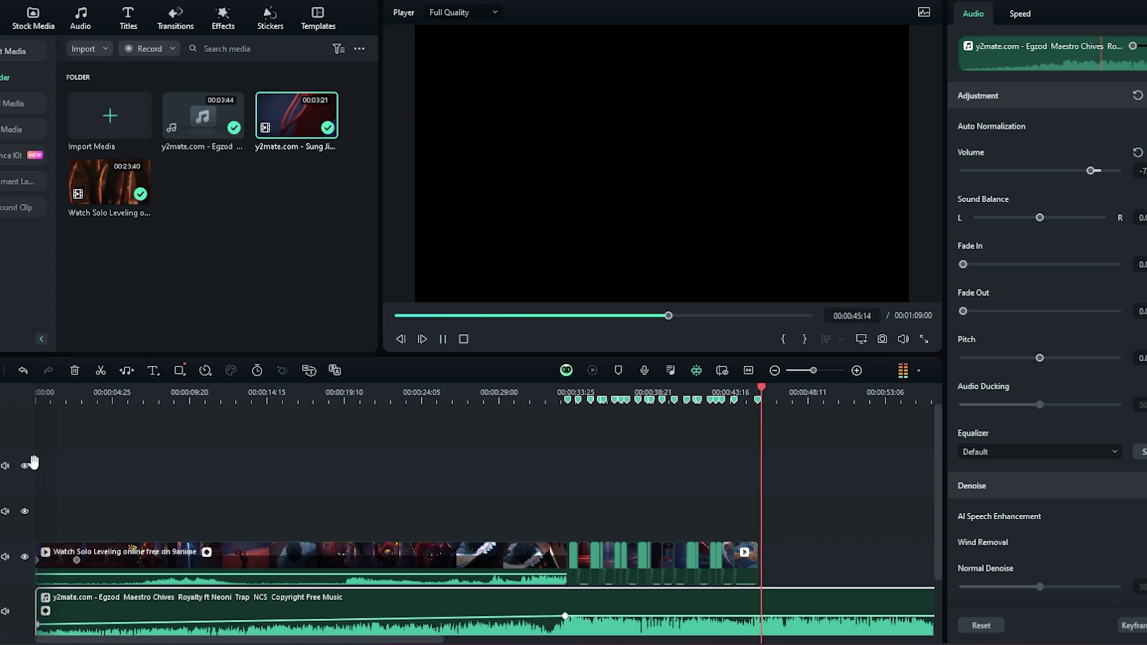
click(572, 559)
click(533, 390)
key(space)
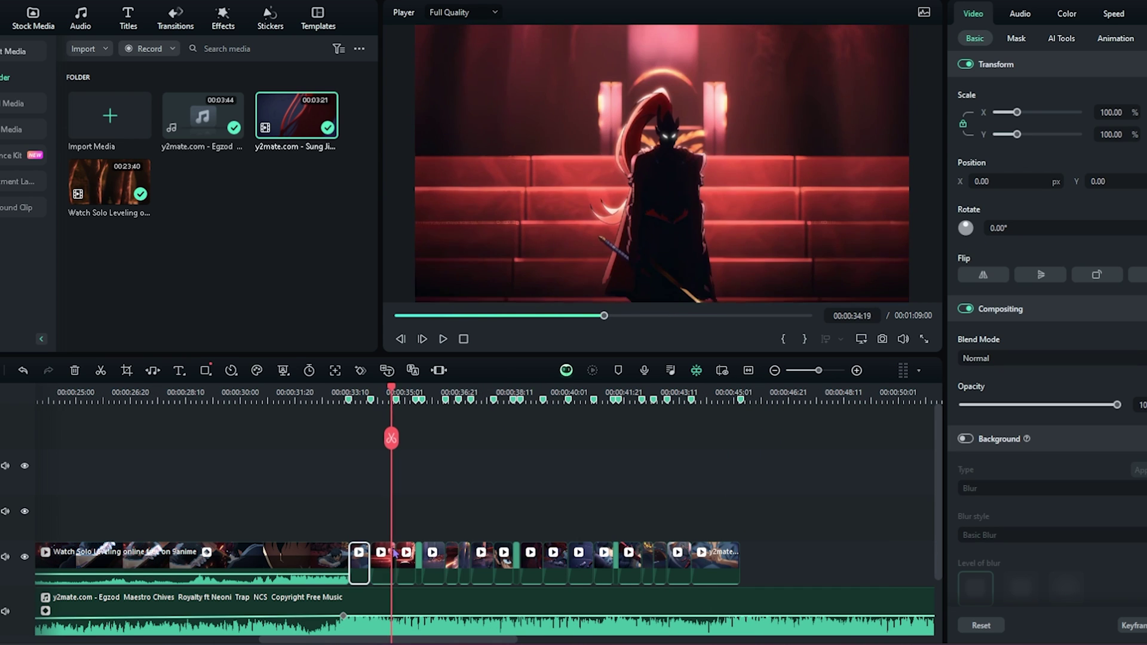
Select the first beat-cut clip and zoom the timeline in on its start.
click(545, 559)
click(360, 394)
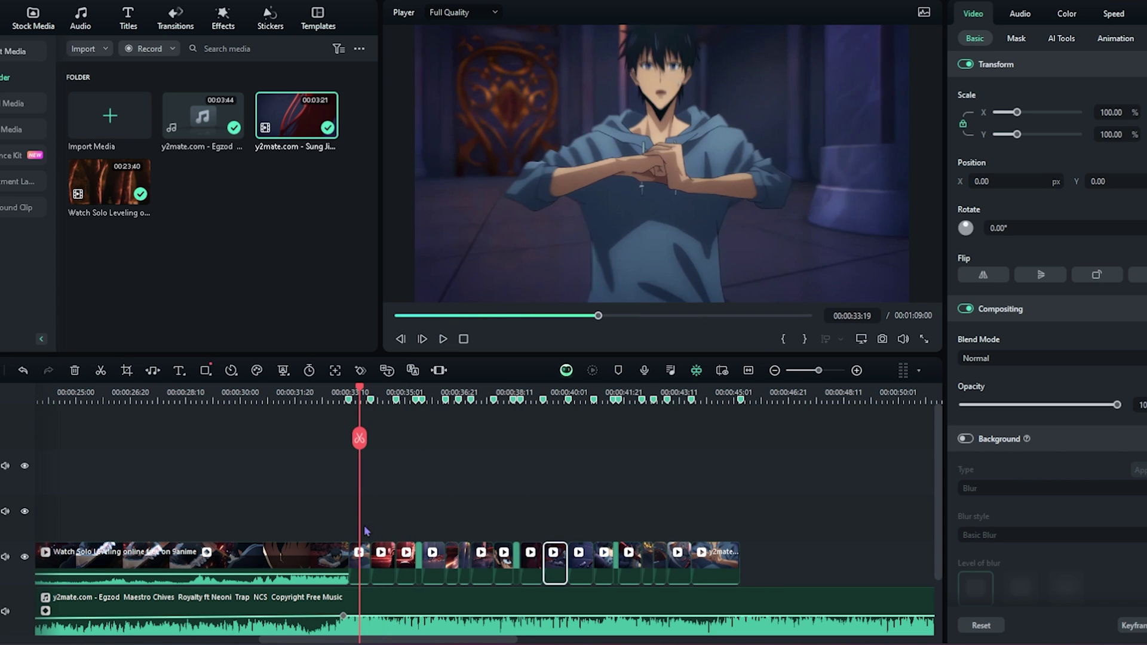
key(ctrl+equal)
key(ctrl+equal)
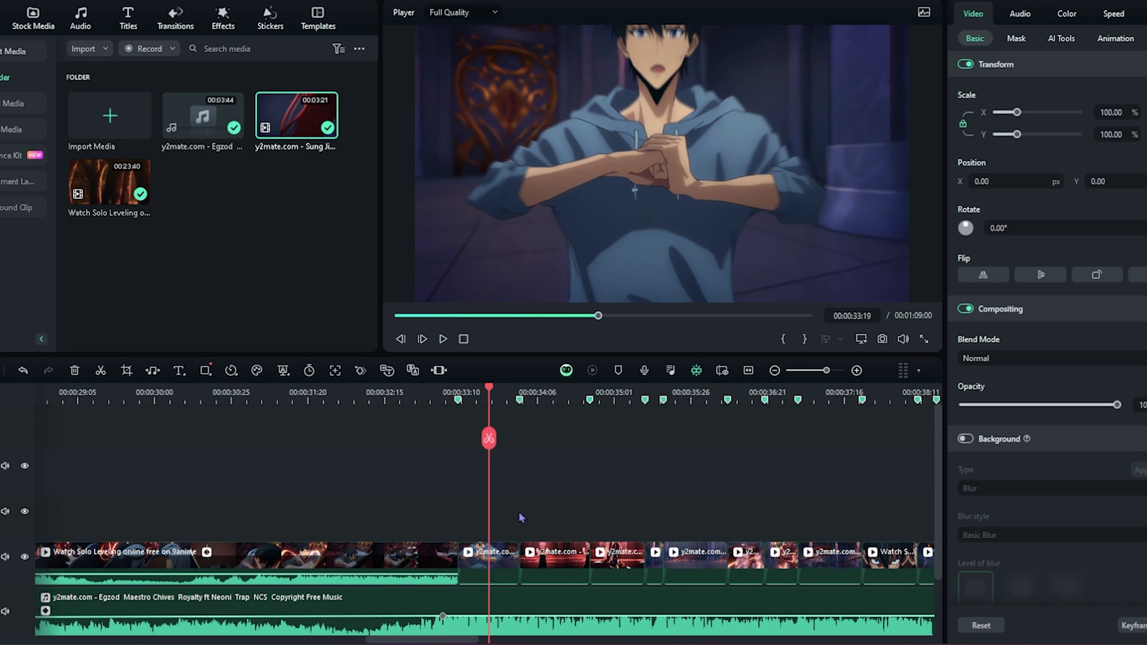
drag(489, 395, 458, 394)
key(ctrl+equal)
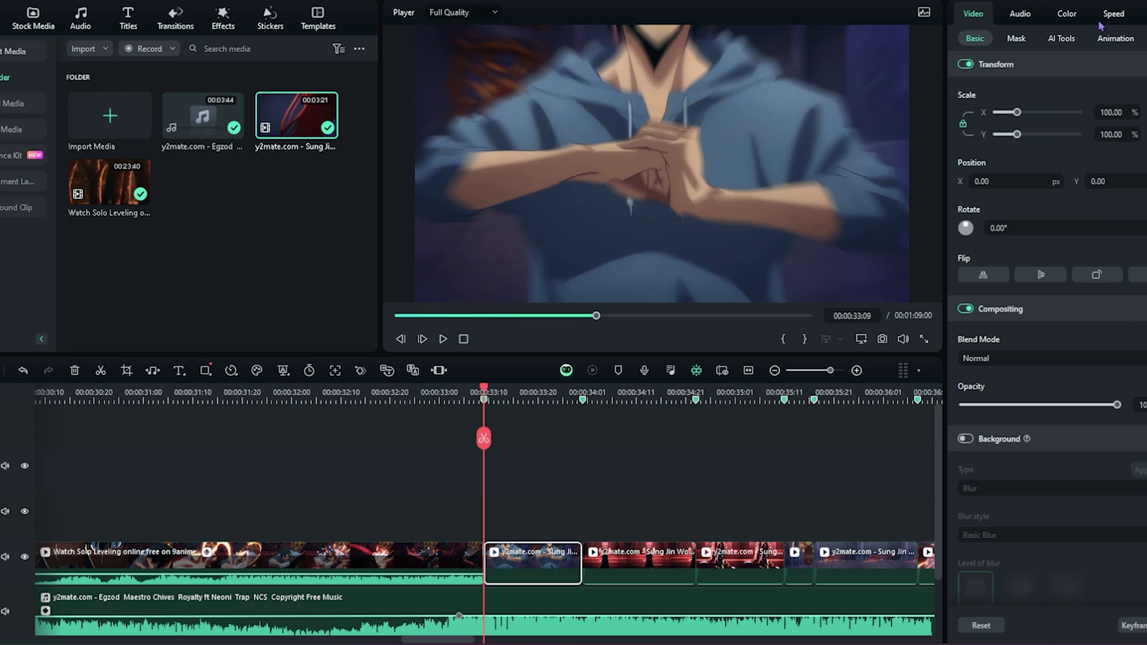
Apply a custom speed ramp to the clip and save it as the preset Preset1.
click(1112, 16)
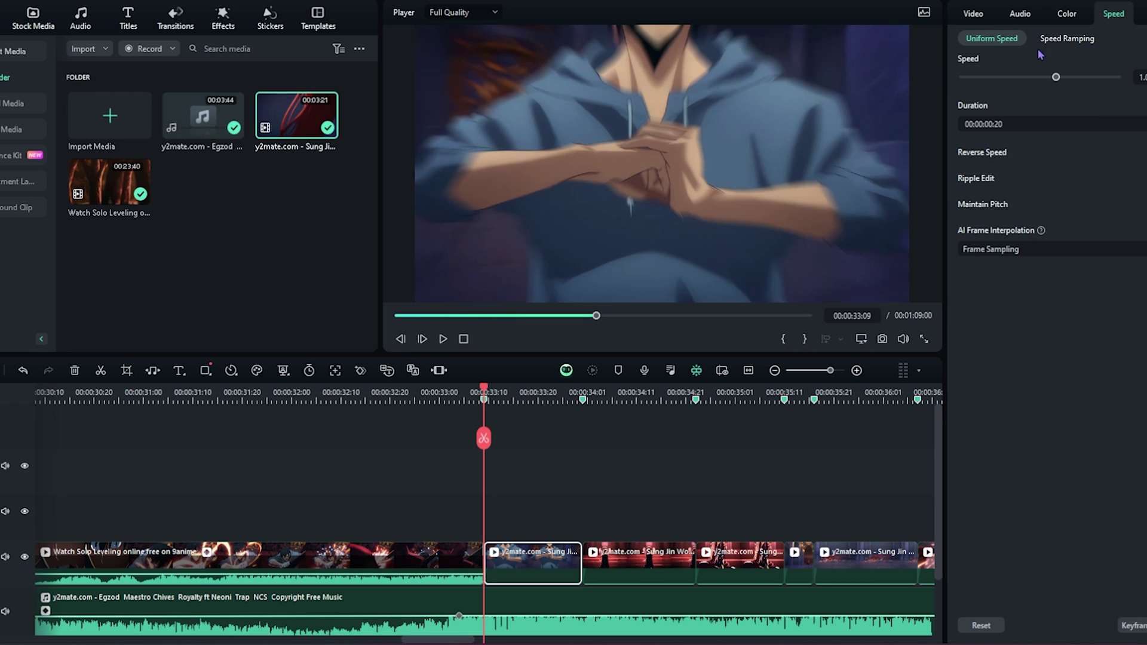
click(1067, 38)
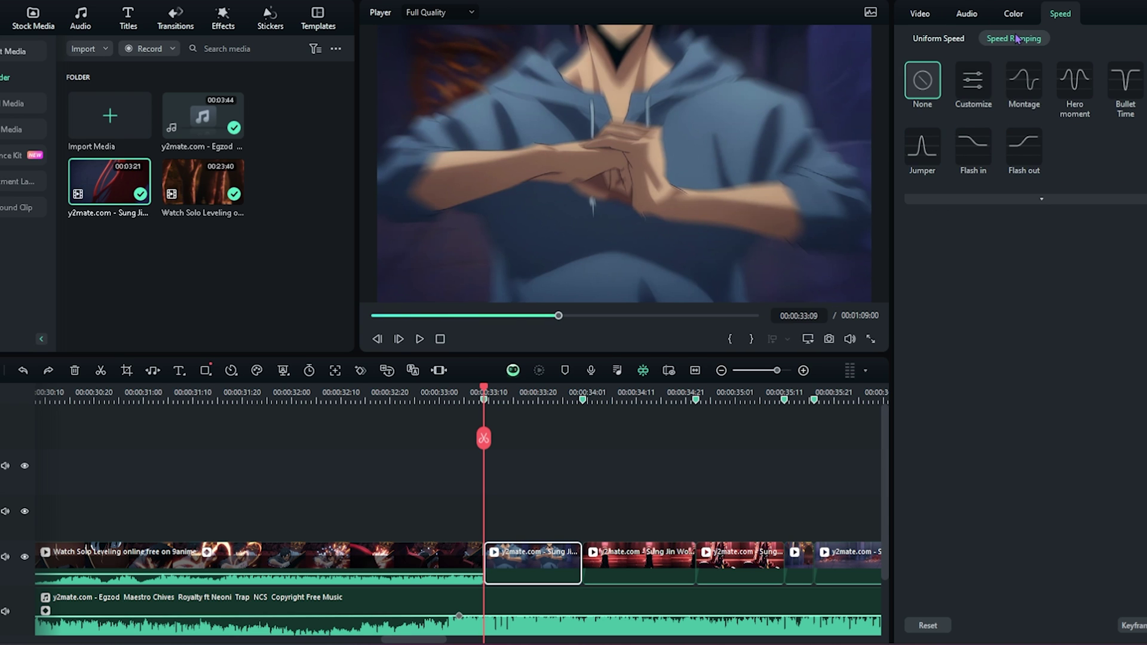
click(1031, 199)
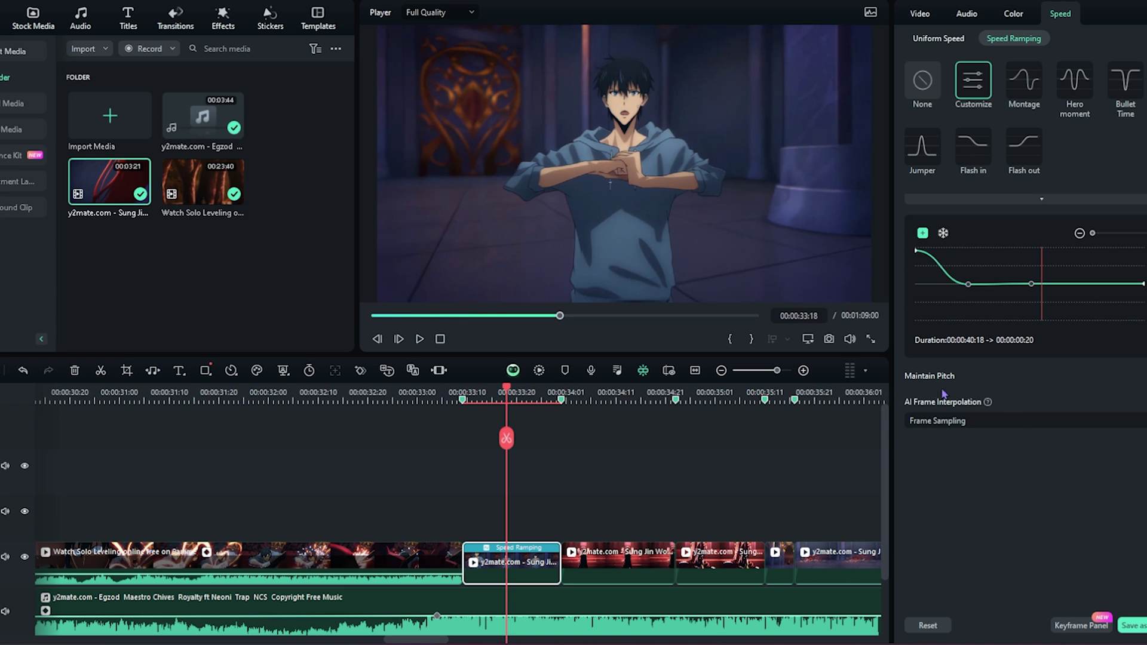
click(1138, 627)
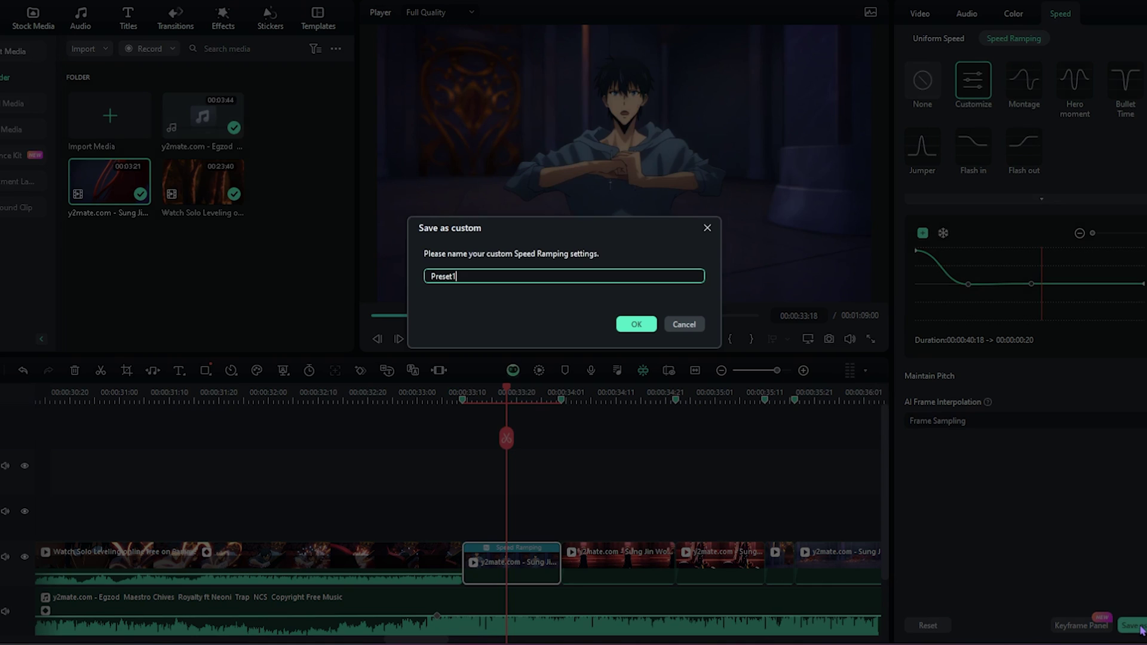
click(634, 324)
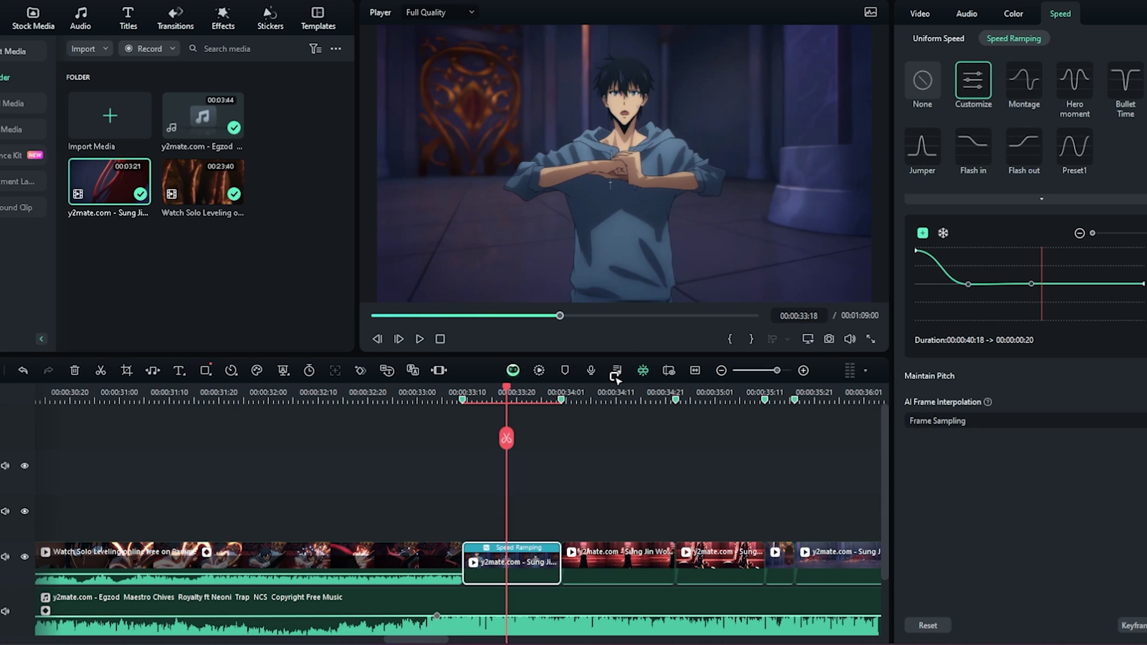
drag(508, 389, 584, 472)
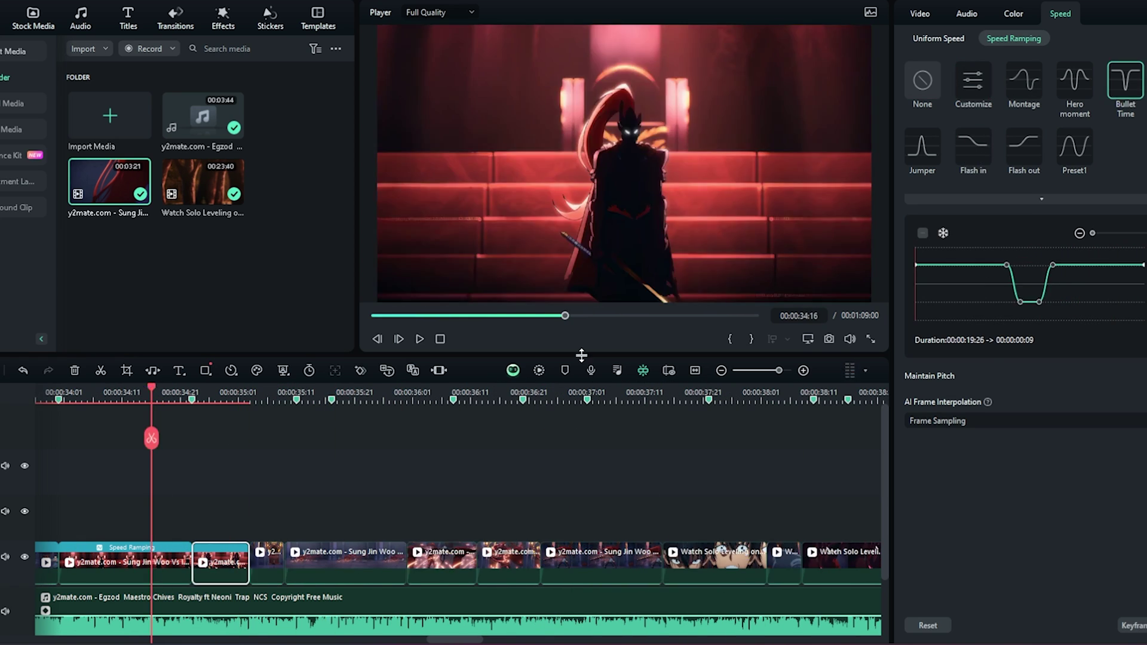
Give the next beat-cut clip a custom speed ramp, raising a curve point to speed it up.
click(922, 80)
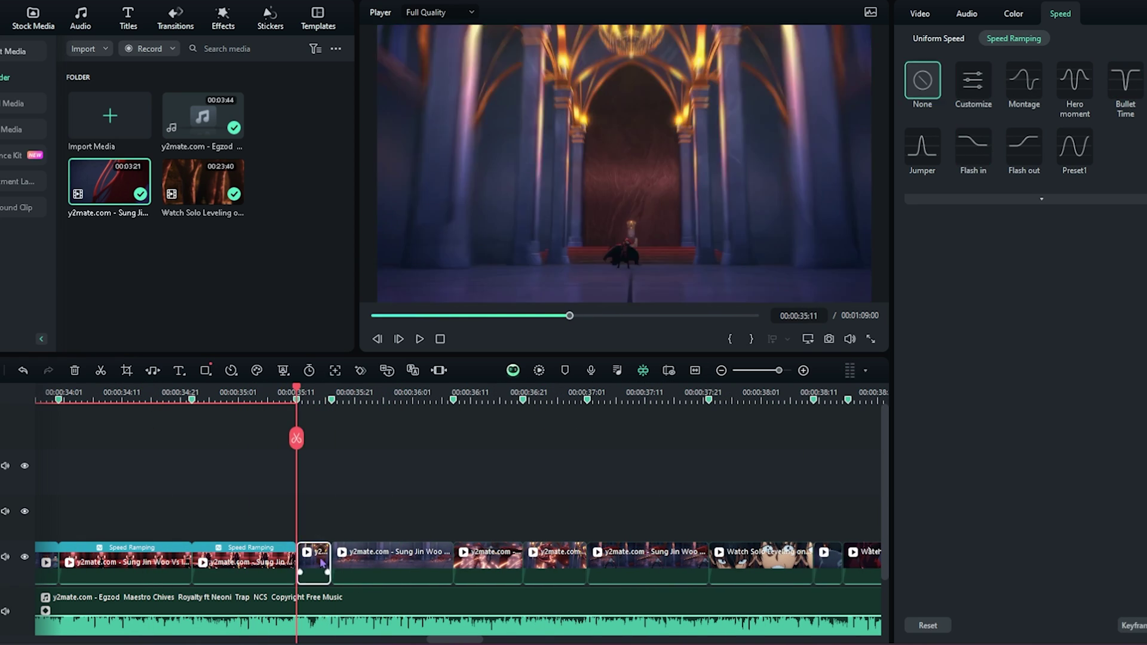
click(973, 80)
drag(1112, 267, 1117, 276)
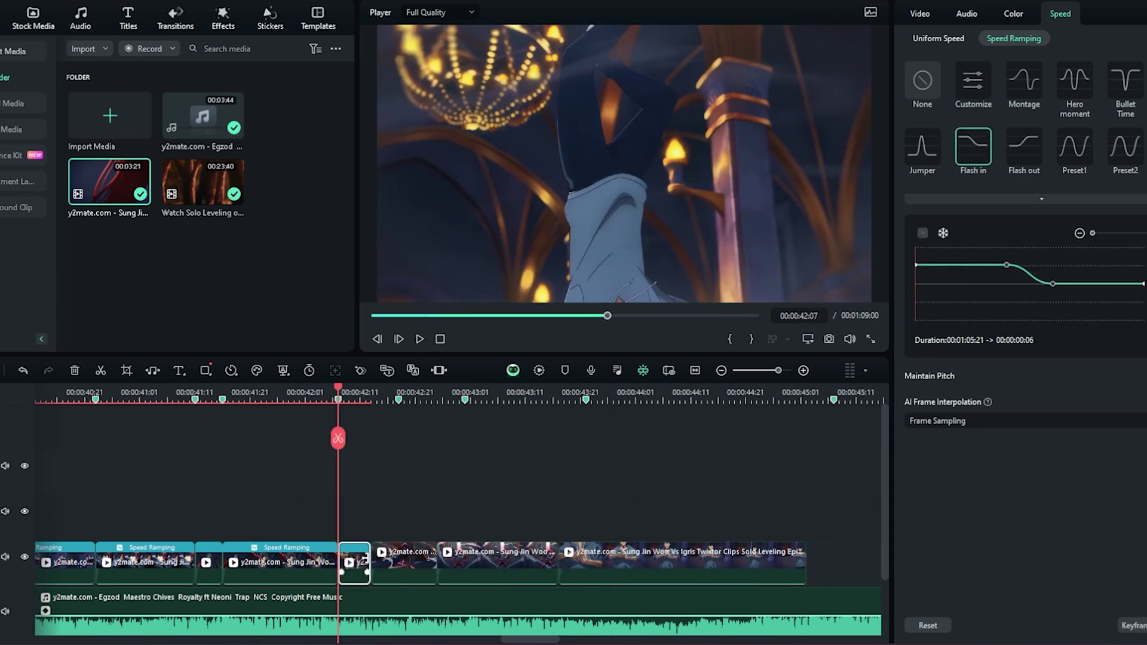
drag(1026, 284, 1027, 272)
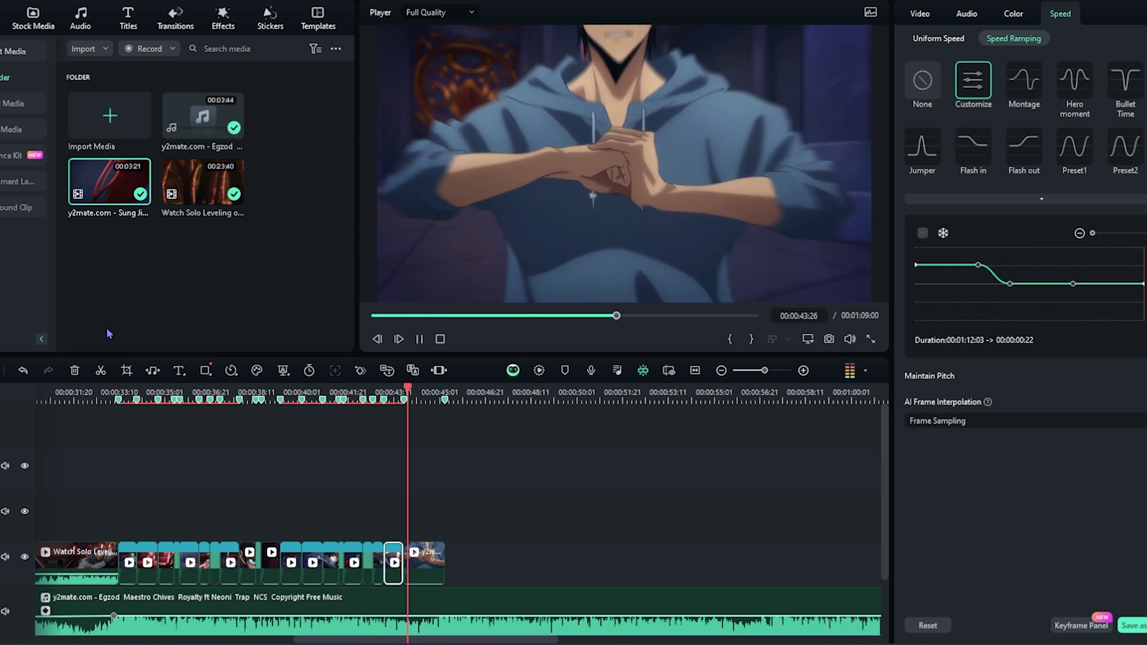
Set the final clip to a uniform 1.29x speed.
key(space)
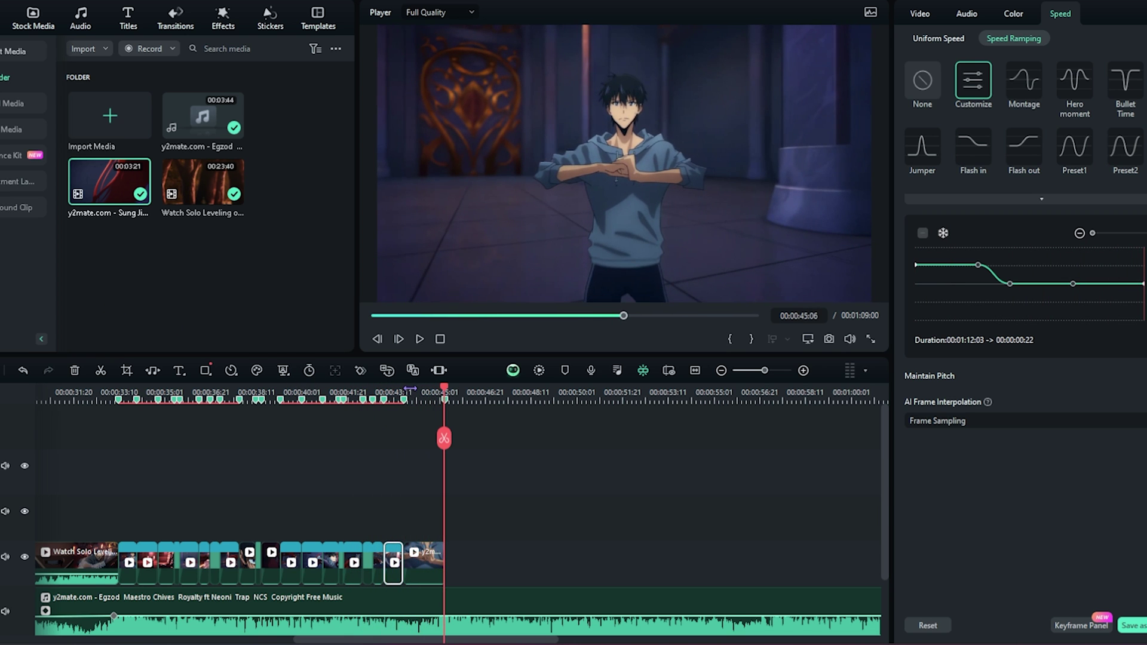
drag(443, 391, 411, 392)
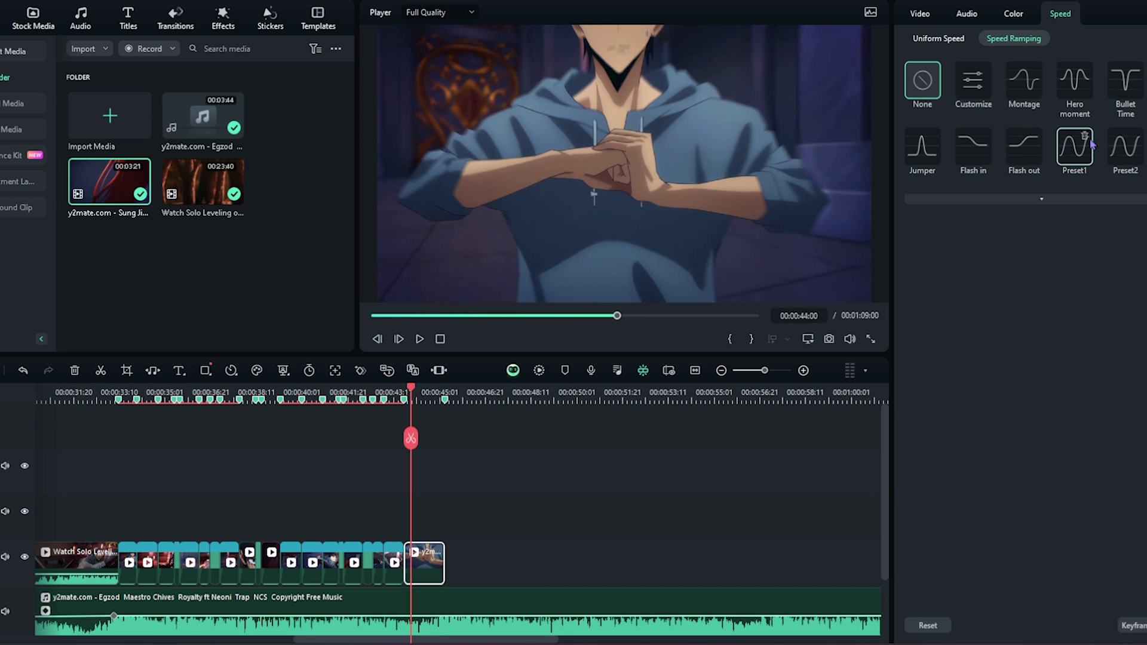
click(938, 39)
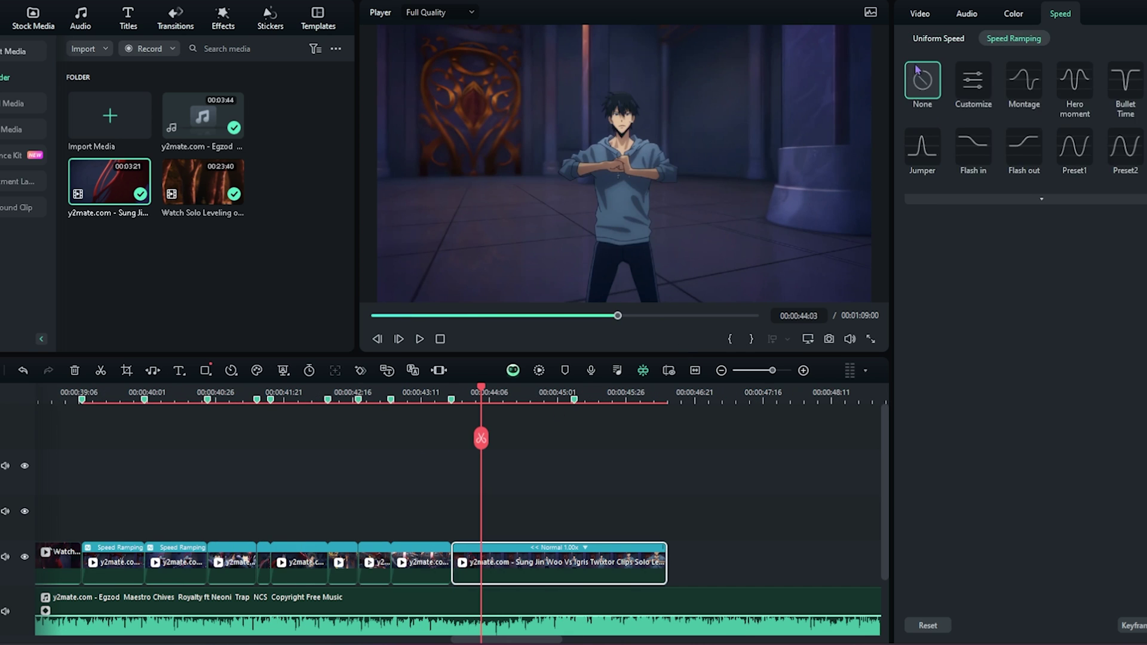
click(938, 38)
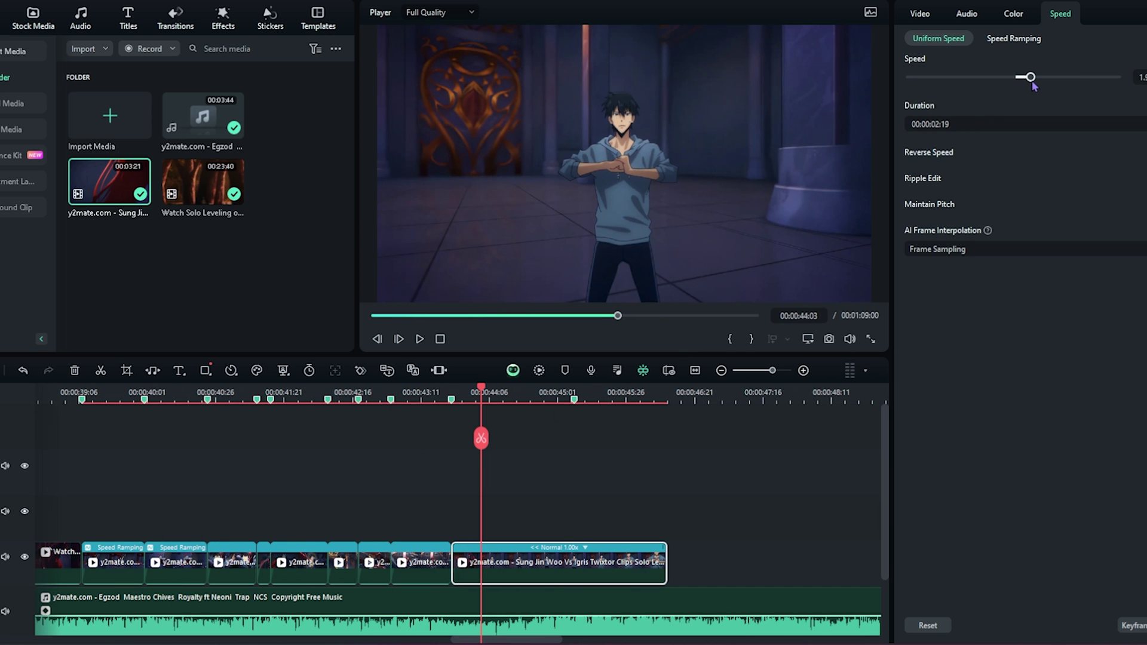
drag(1033, 87, 1028, 86)
Play back the sped-up final clip and step through it to check the result.
click(442, 392)
key(space)
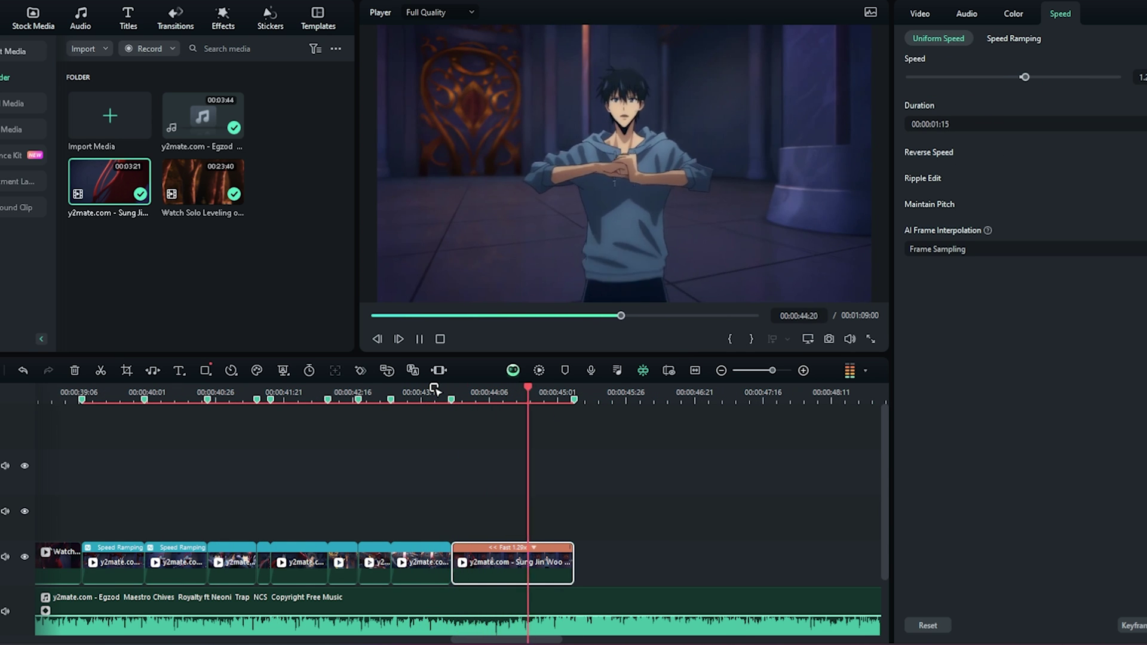
click(422, 391)
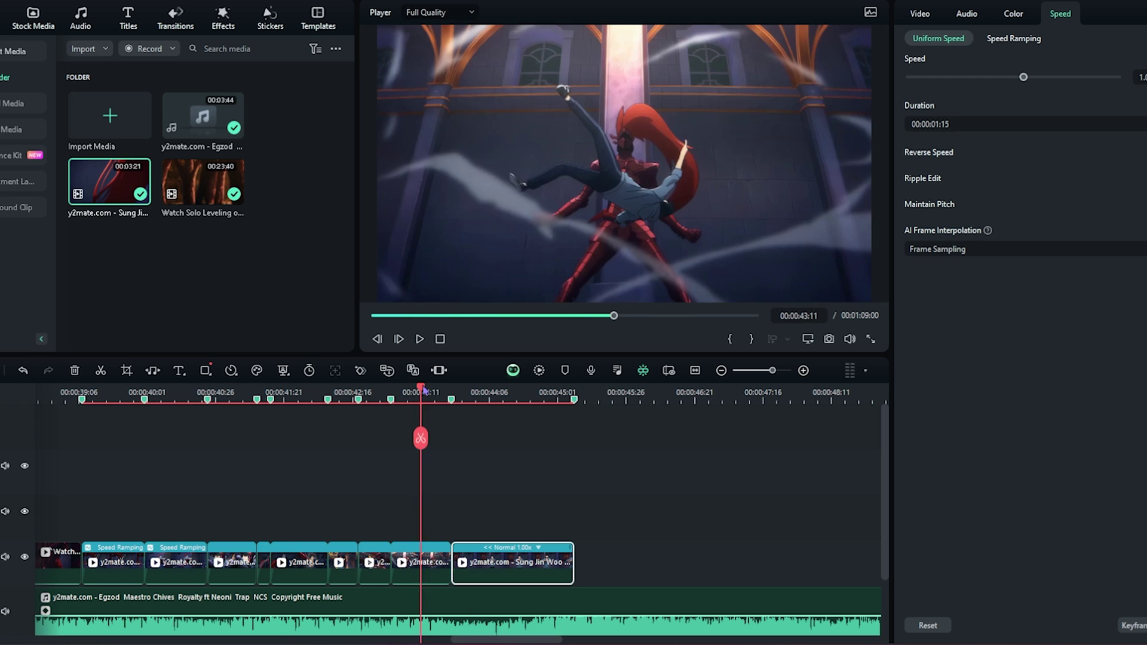
drag(423, 390, 615, 448)
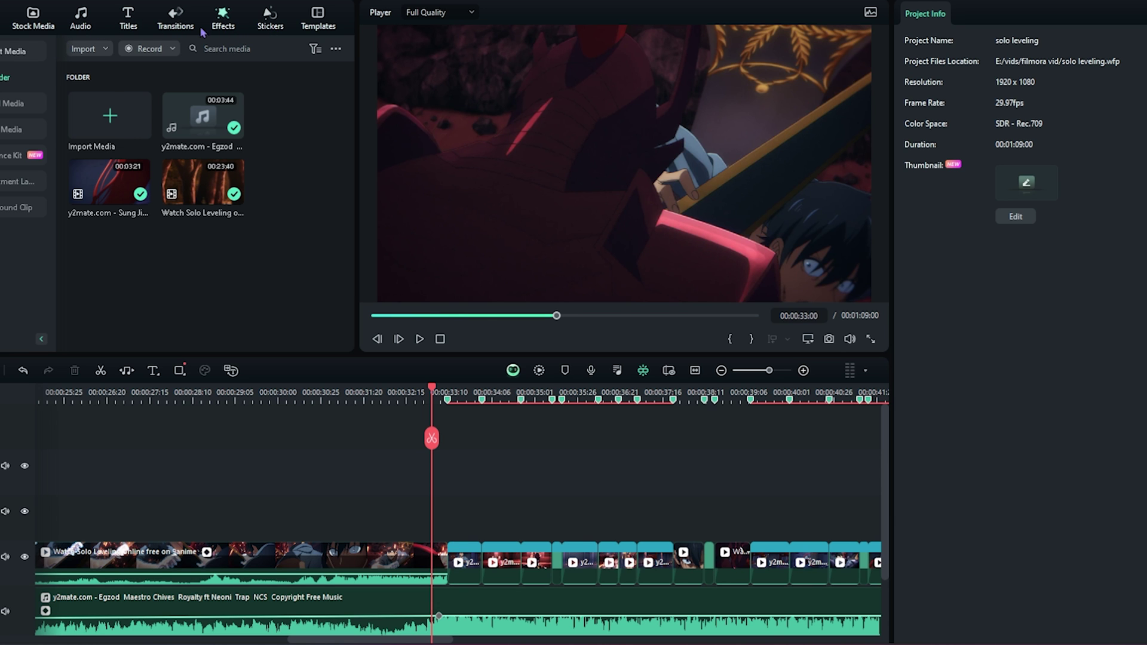
Shorten the first transition between the anime clips to 20 frames and preview it.
click(176, 21)
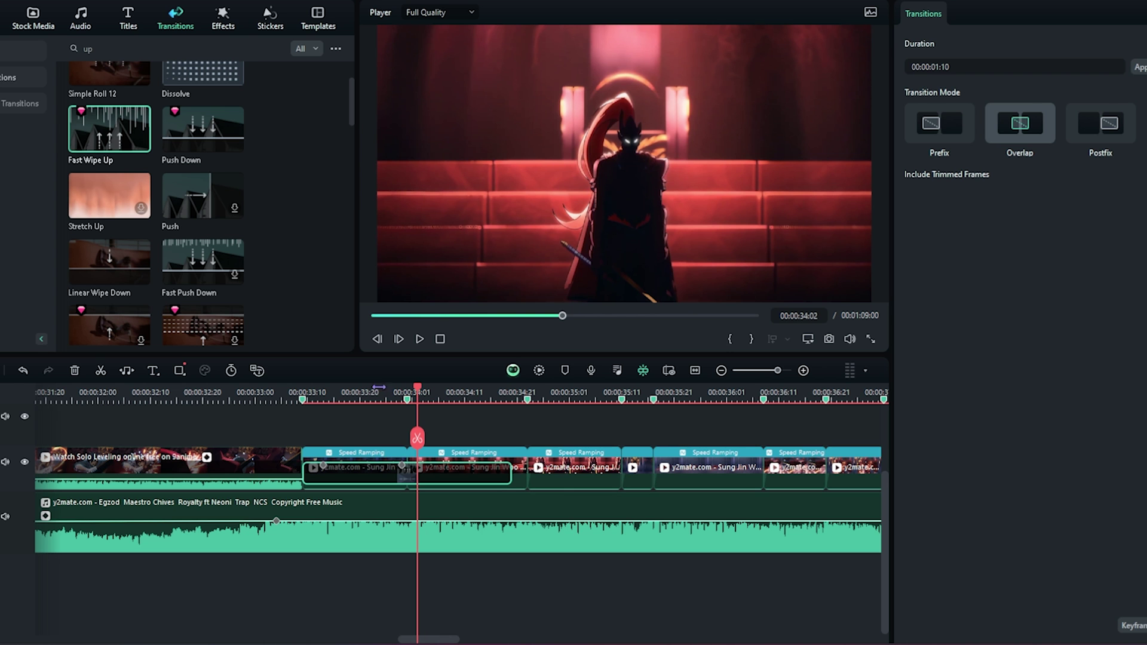
click(350, 391)
key(space)
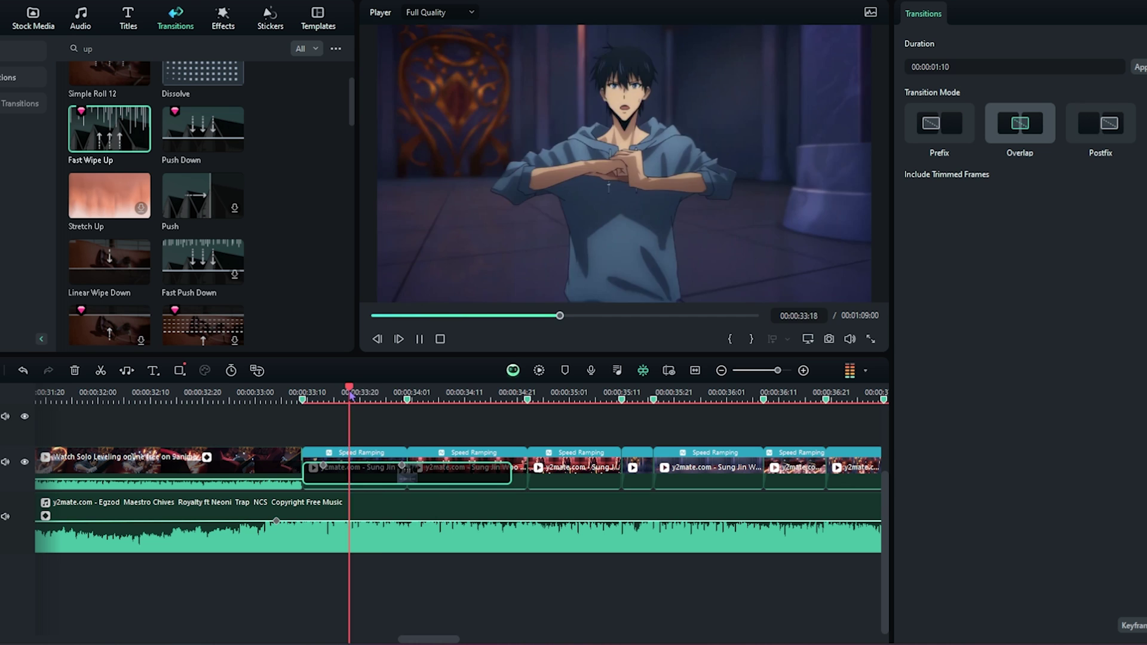
click(355, 392)
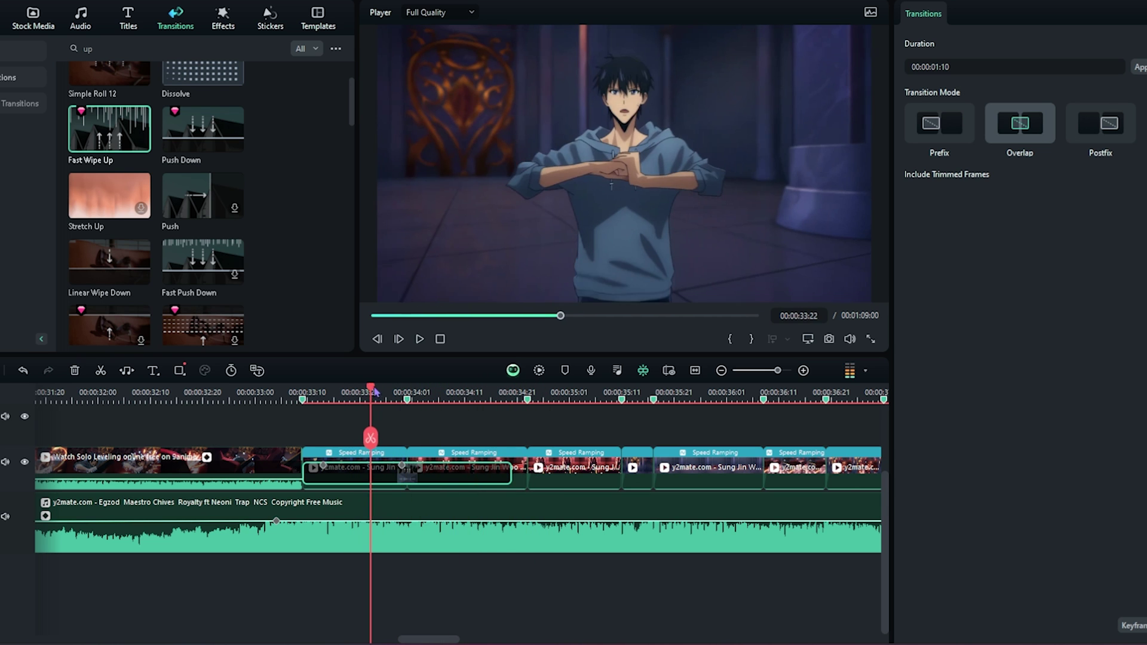
drag(511, 473, 458, 472)
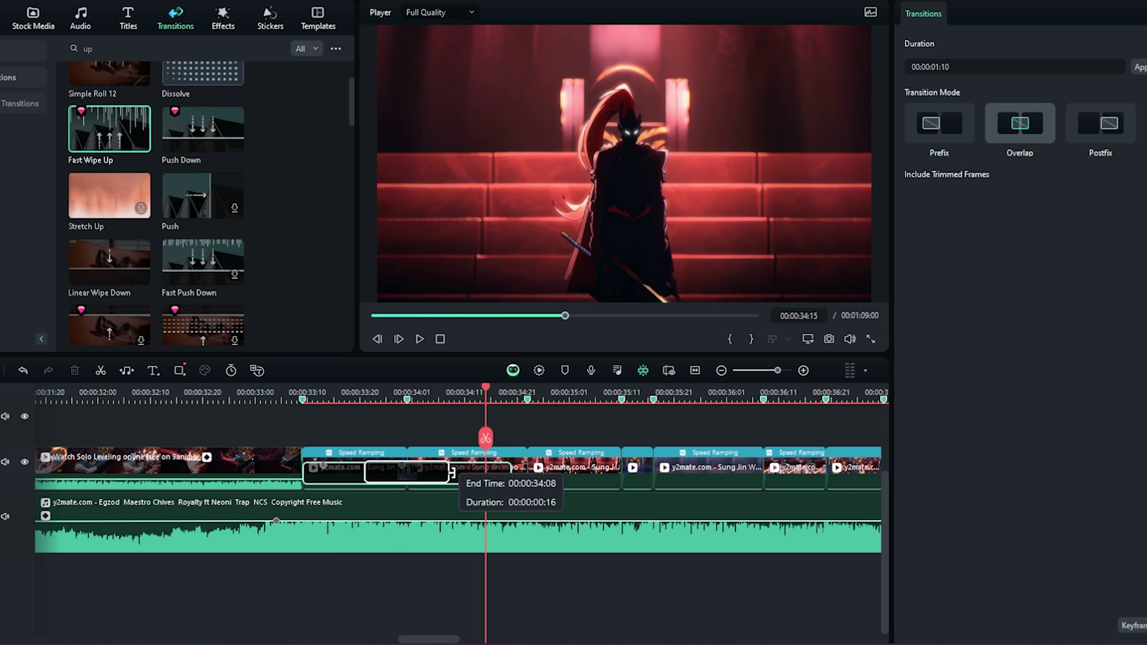
click(353, 392)
key(space)
click(353, 392)
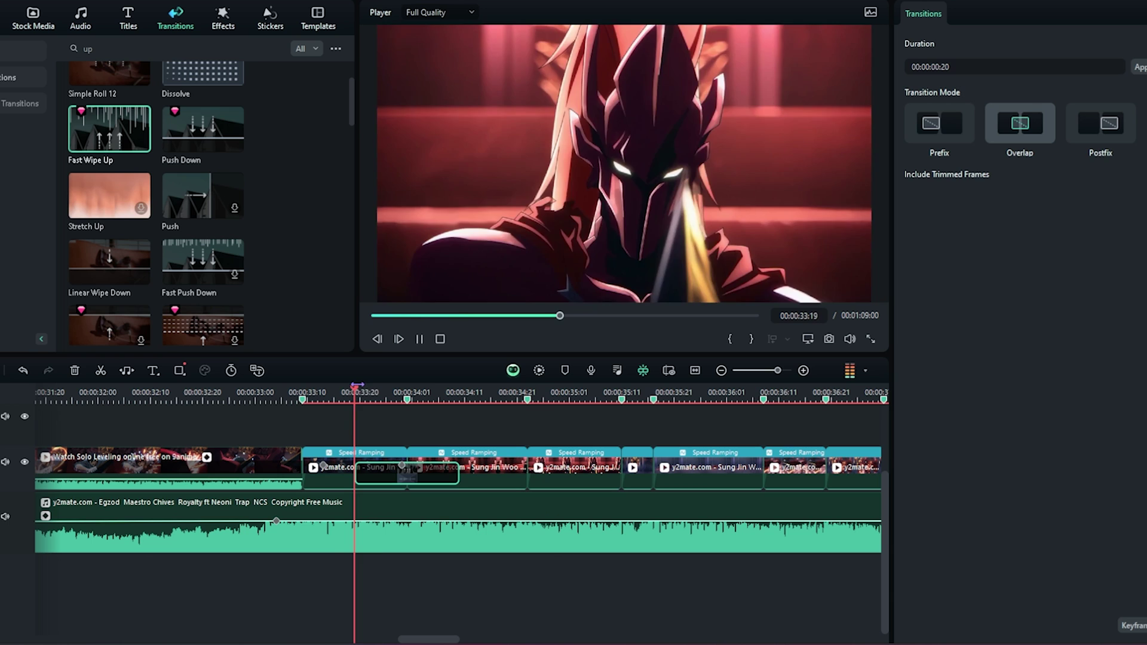
Add the Fast Zoom transition at the next cut and preview it.
click(491, 472)
click(356, 236)
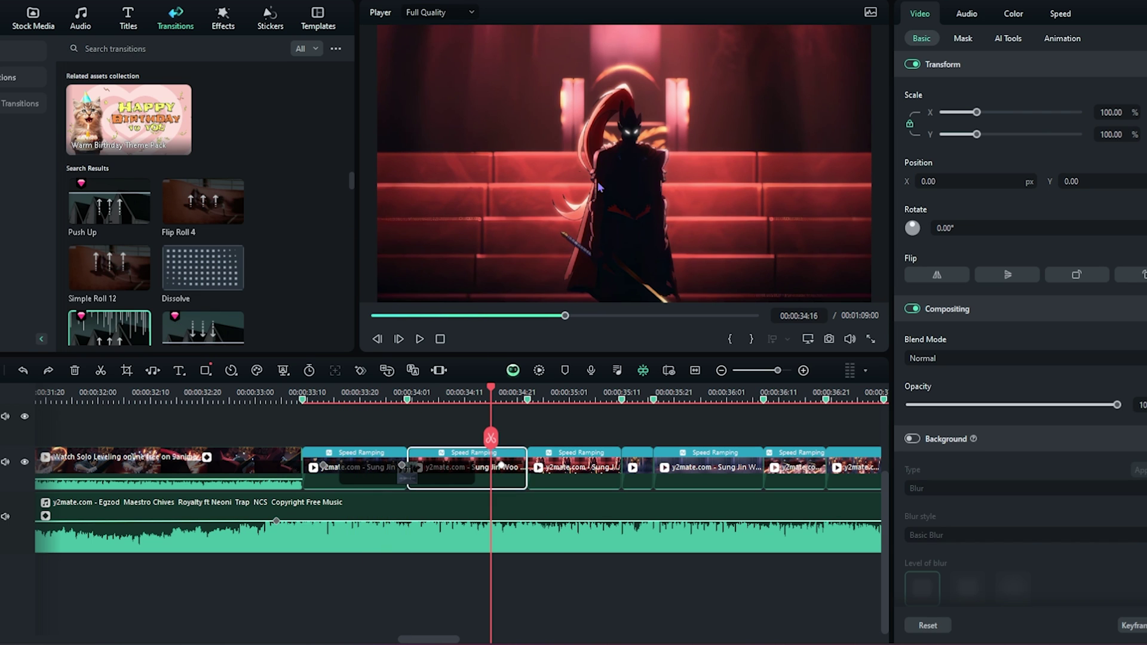
drag(110, 91, 525, 477)
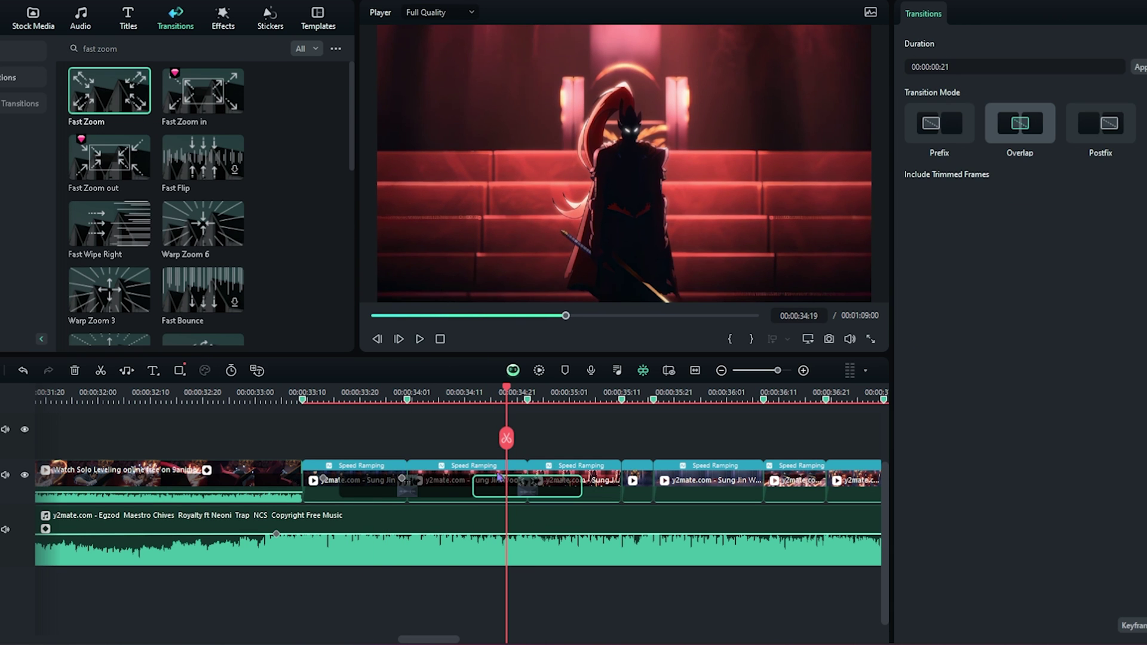
click(430, 389)
key(space)
click(448, 393)
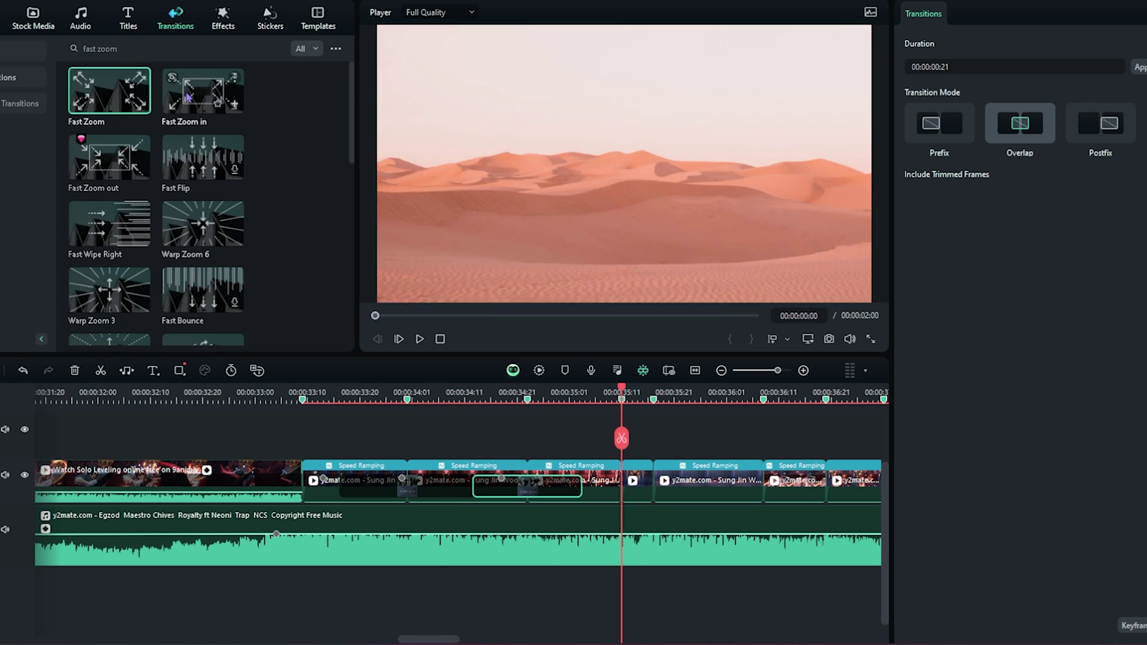
Add a Fast Zoom out transition at a later cut, preview it, and show the next clip's speed settings.
drag(203, 91, 637, 478)
drag(109, 156, 621, 508)
key(space)
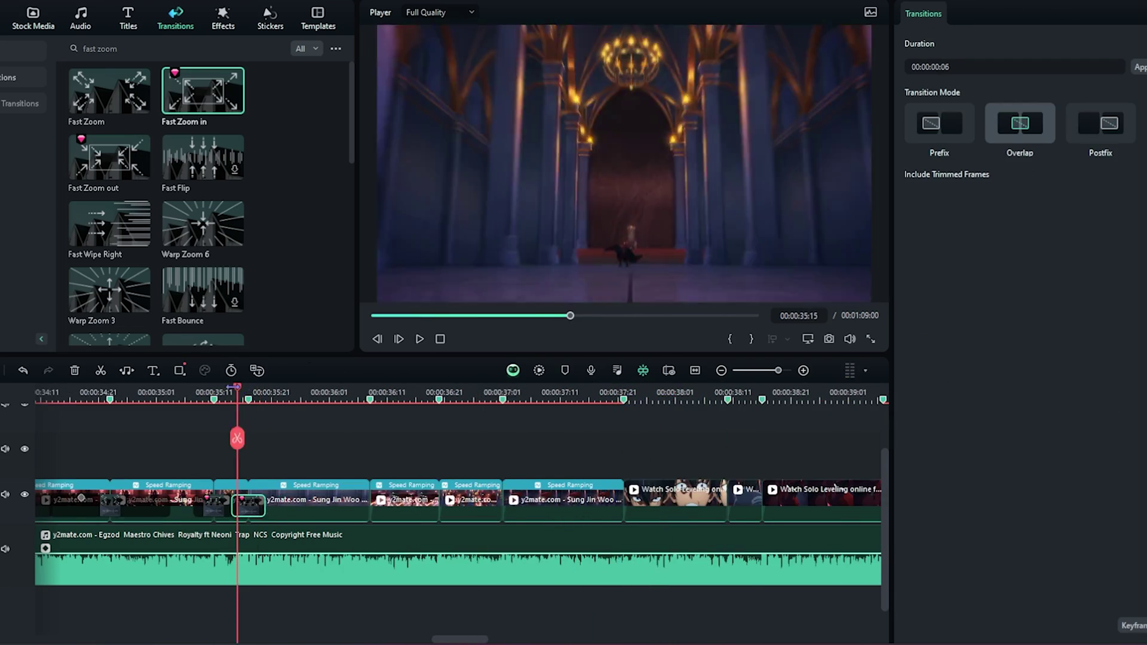
click(418, 499)
click(1060, 13)
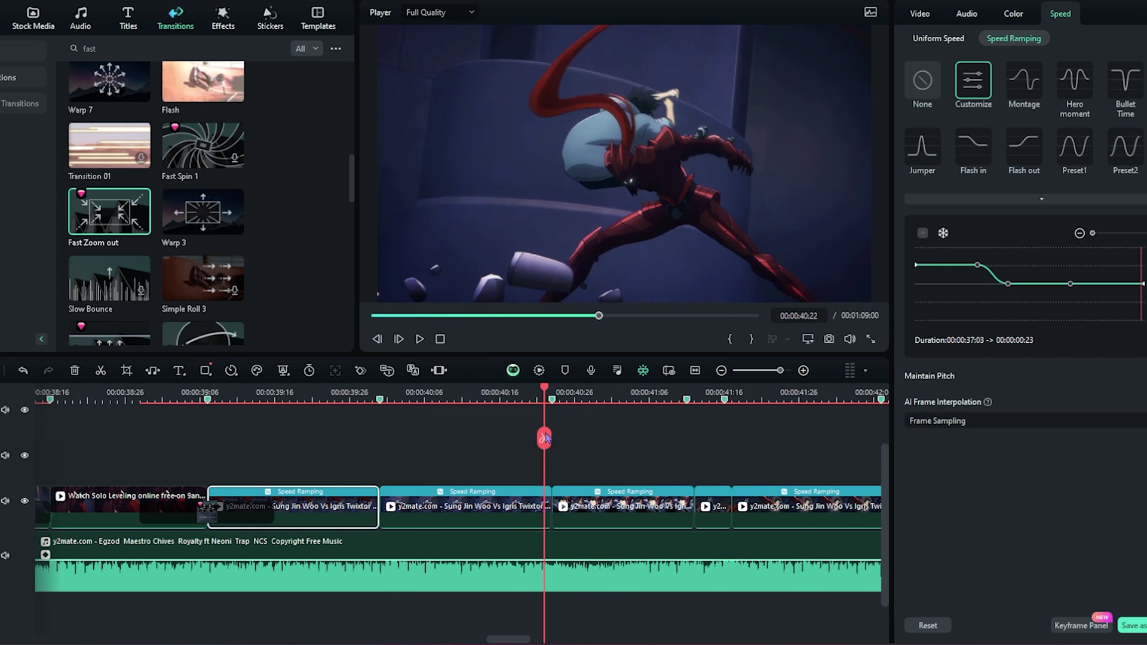
Paste a copy of the fight clip onto the track above and AI-mask the characters.
drag(552, 439, 380, 439)
click(411, 504)
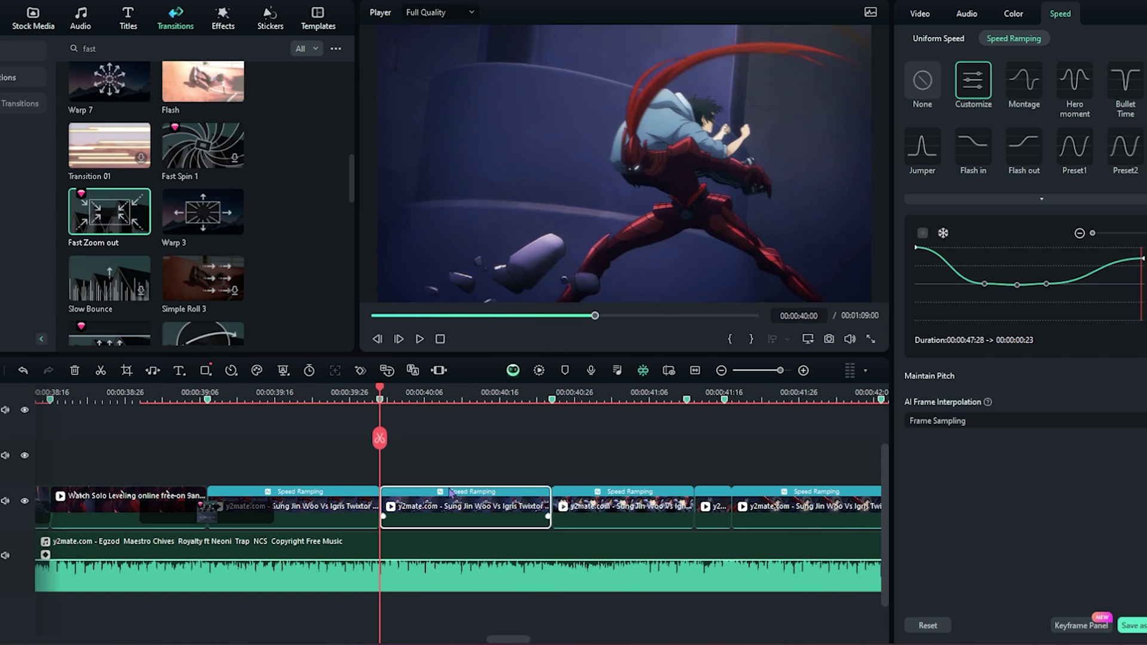
key(ctrl+c)
key(ctrl+v)
click(394, 389)
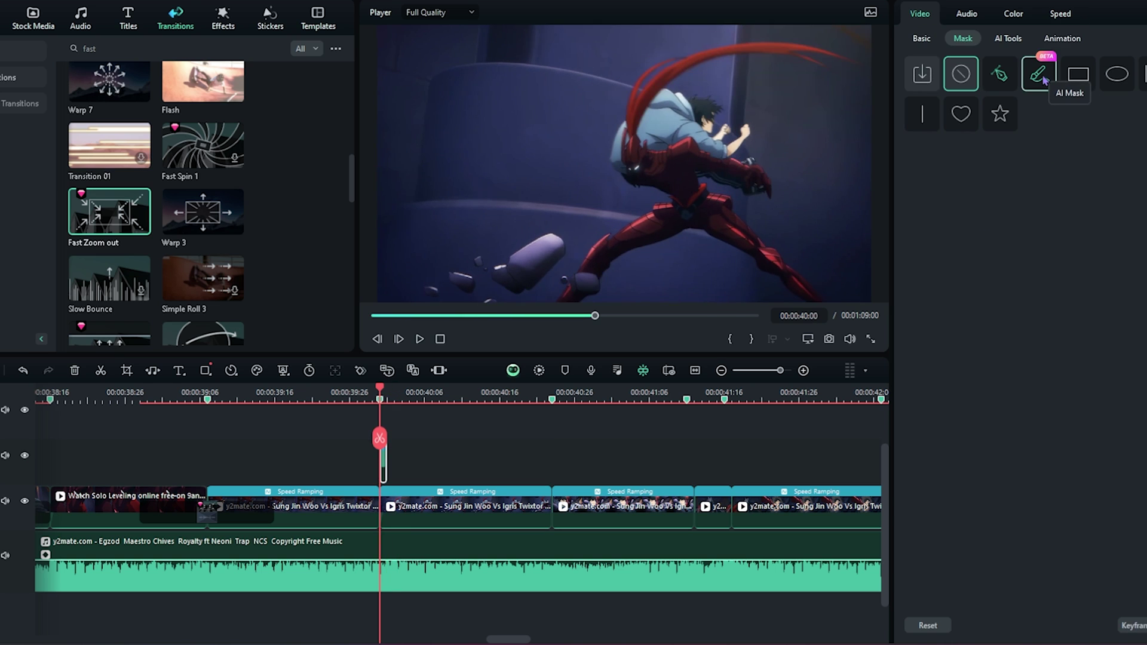
click(1042, 78)
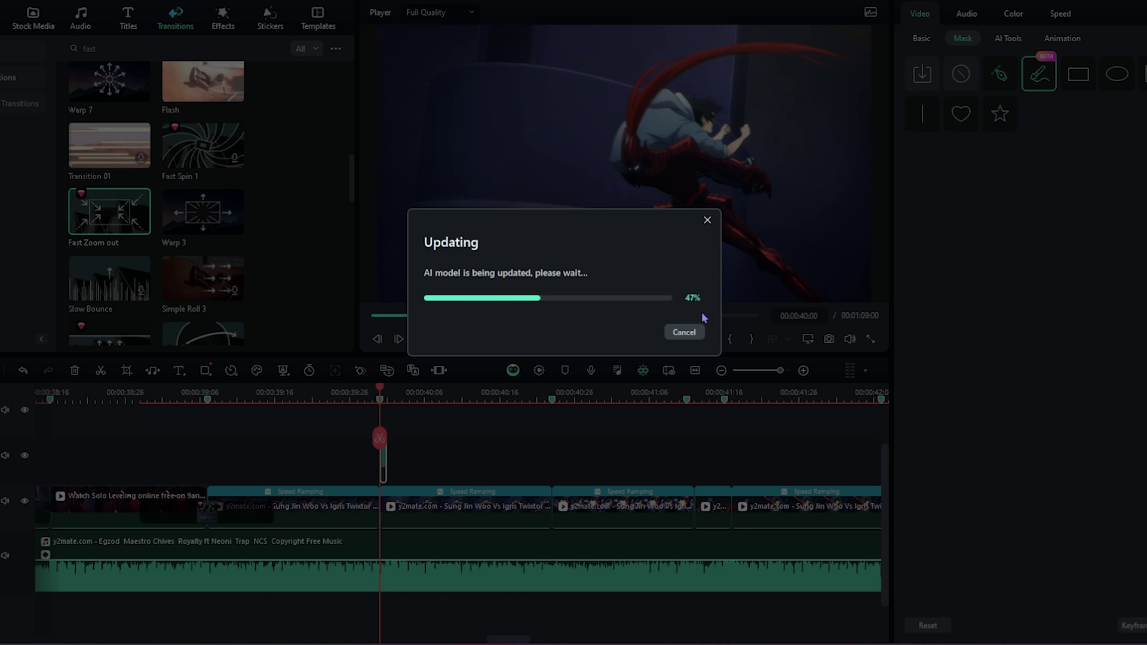
mouse_move(780, 276)
mouse_down()
mouse_move(708, 213)
mouse_move(595, 261)
mouse_up()
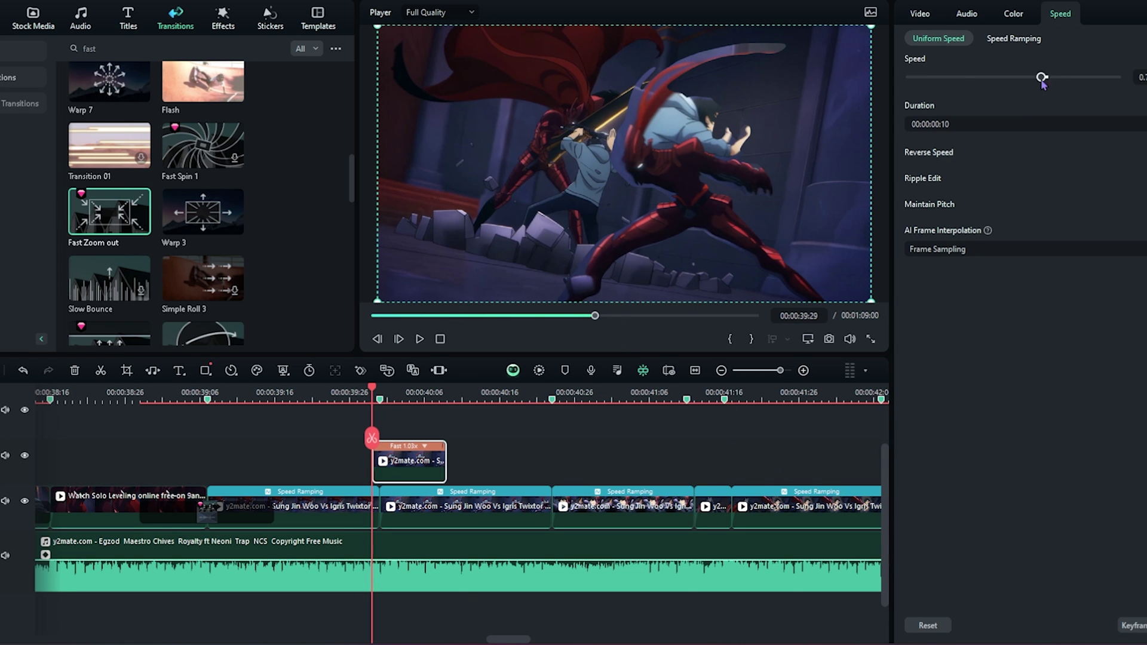
Slow the copy down and shift the masked characters right to Position X 218.
drag(1041, 79, 909, 78)
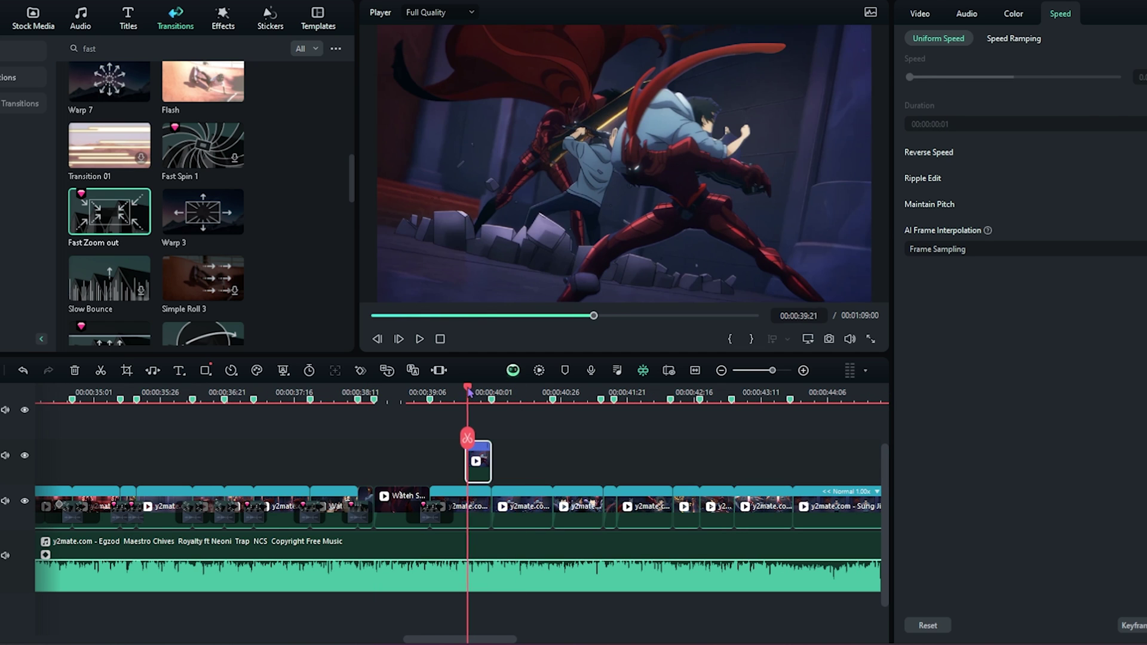
drag(469, 391, 488, 391)
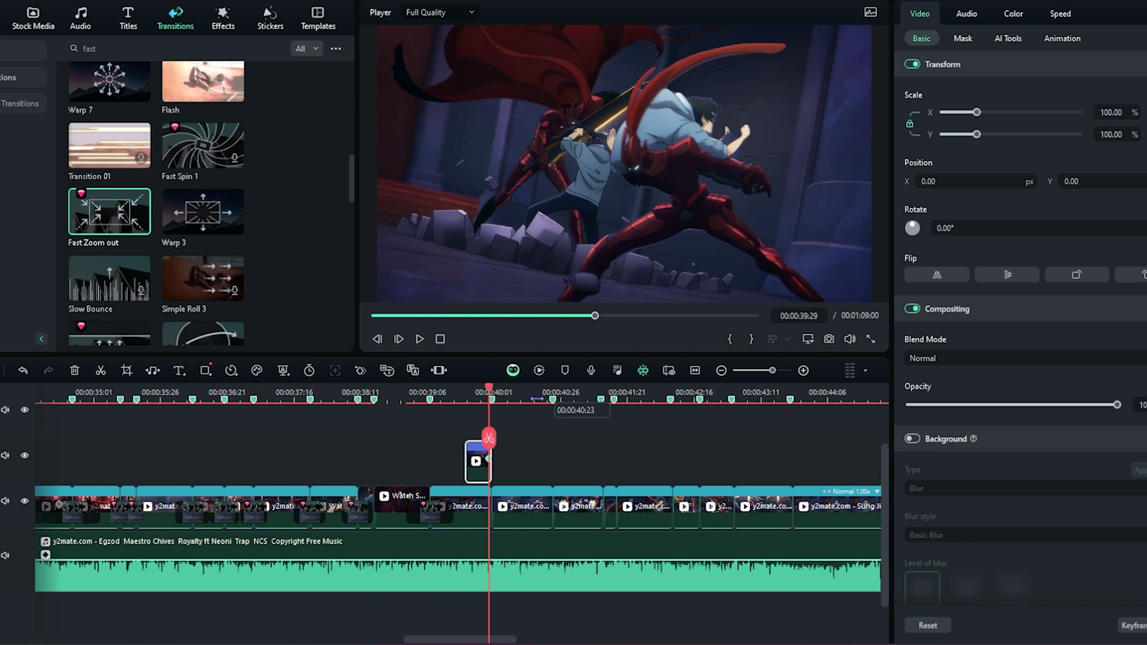
drag(603, 239, 659, 238)
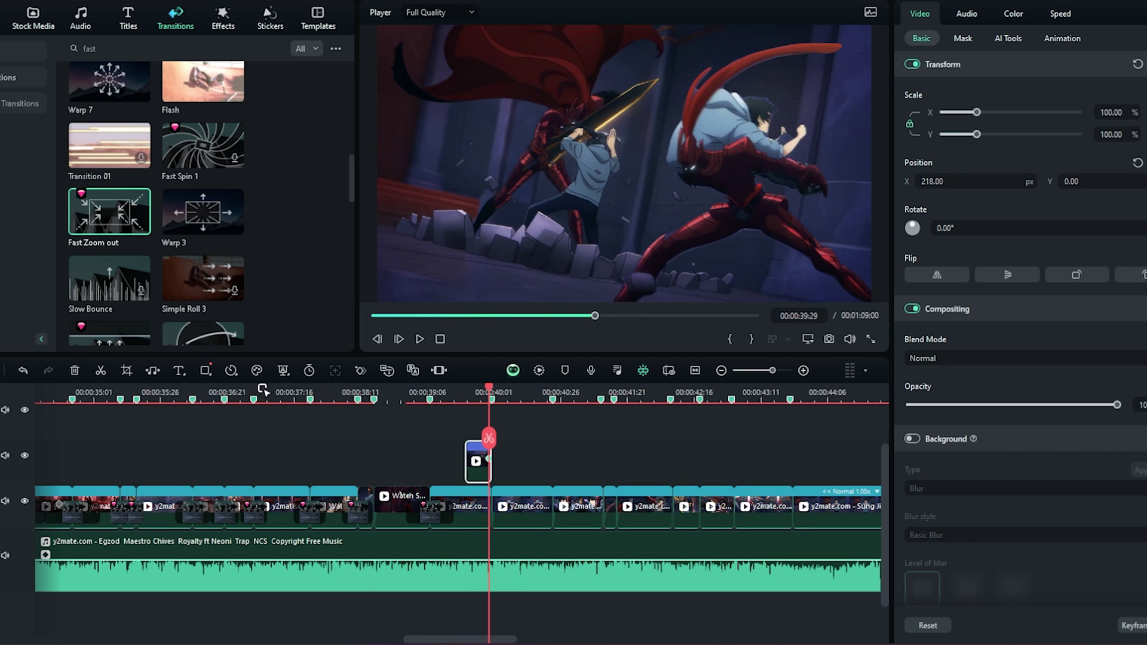
click(465, 392)
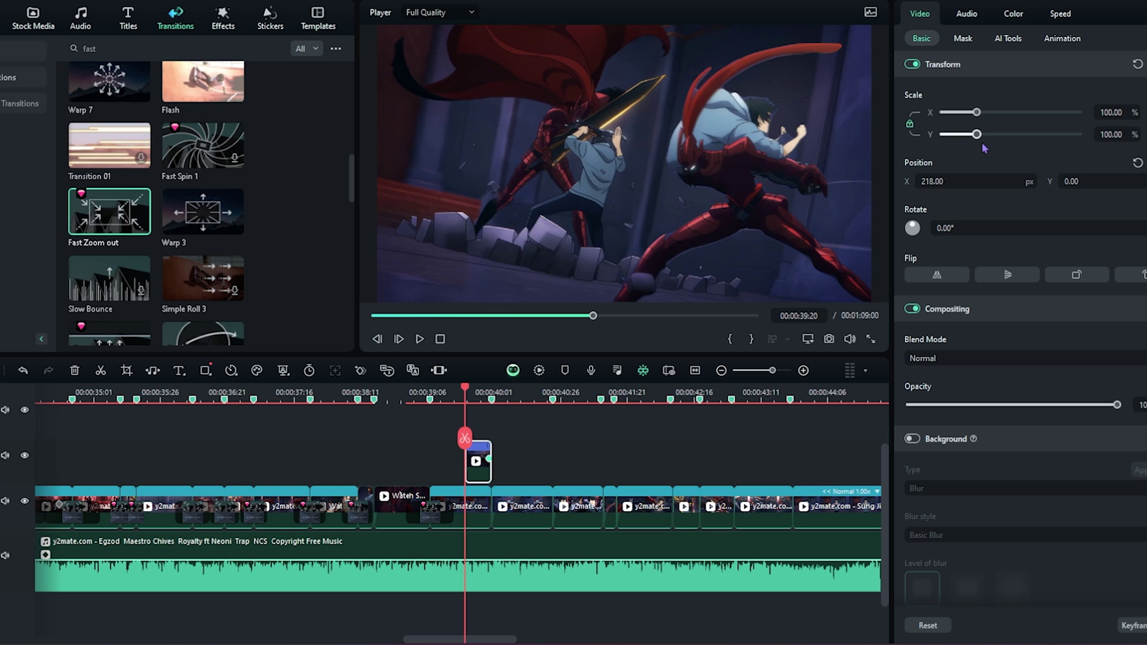
drag(664, 239, 914, 239)
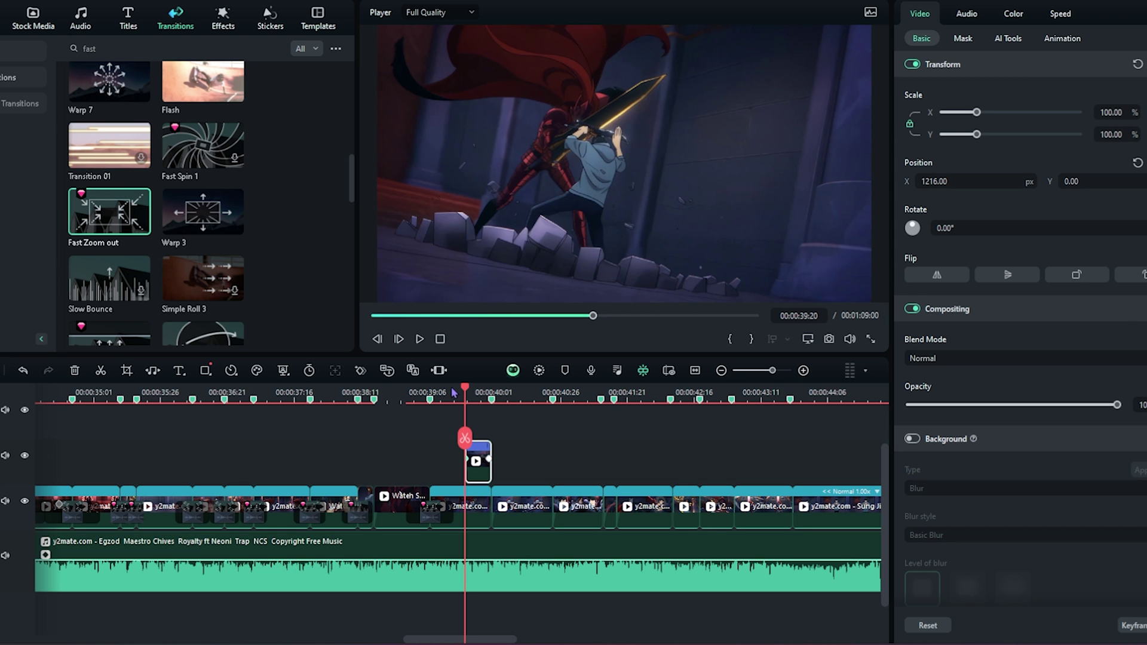
Play back the cutout overlay through 00:00:40:06 and select the main-track clip after it.
click(447, 390)
key(space)
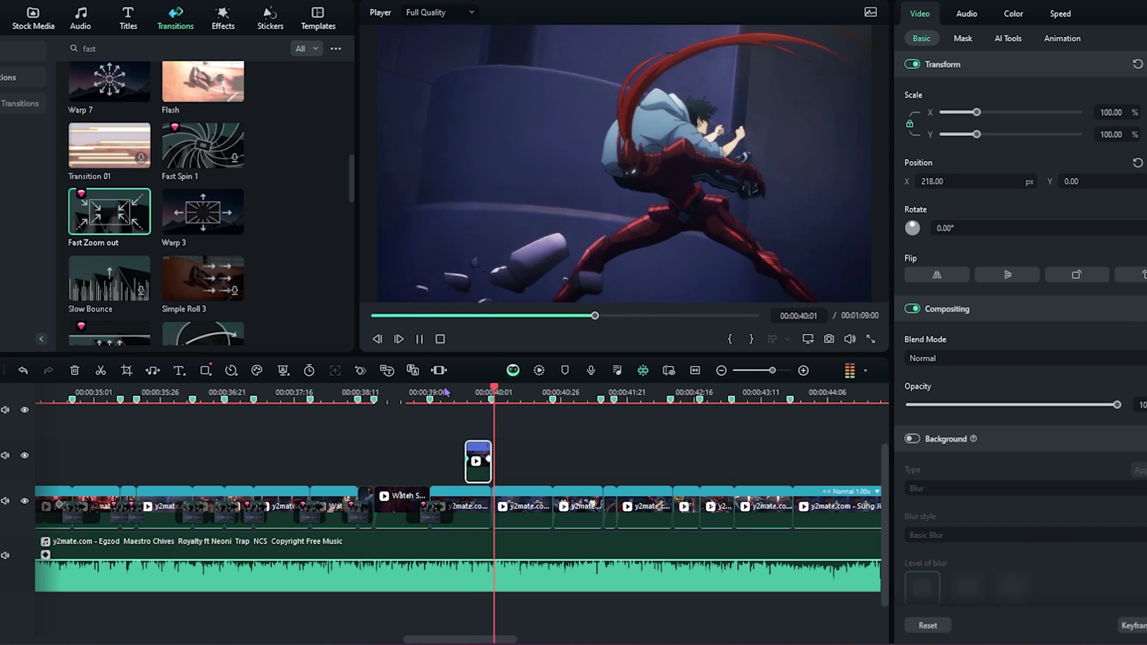
drag(465, 391, 764, 389)
click(518, 515)
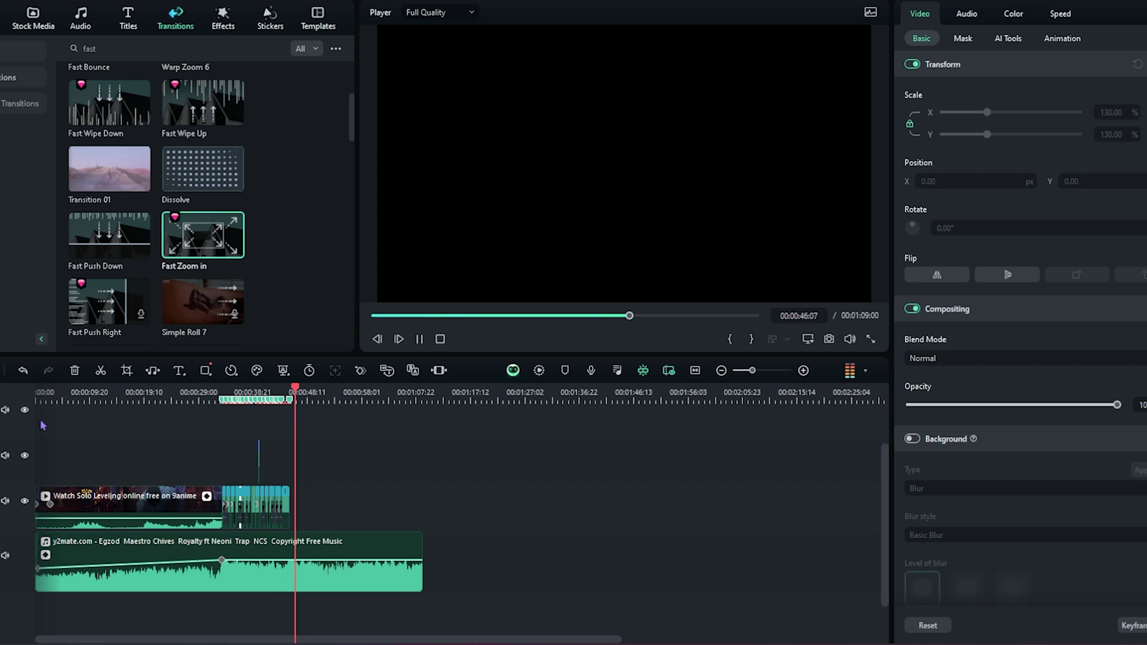
click(264, 428)
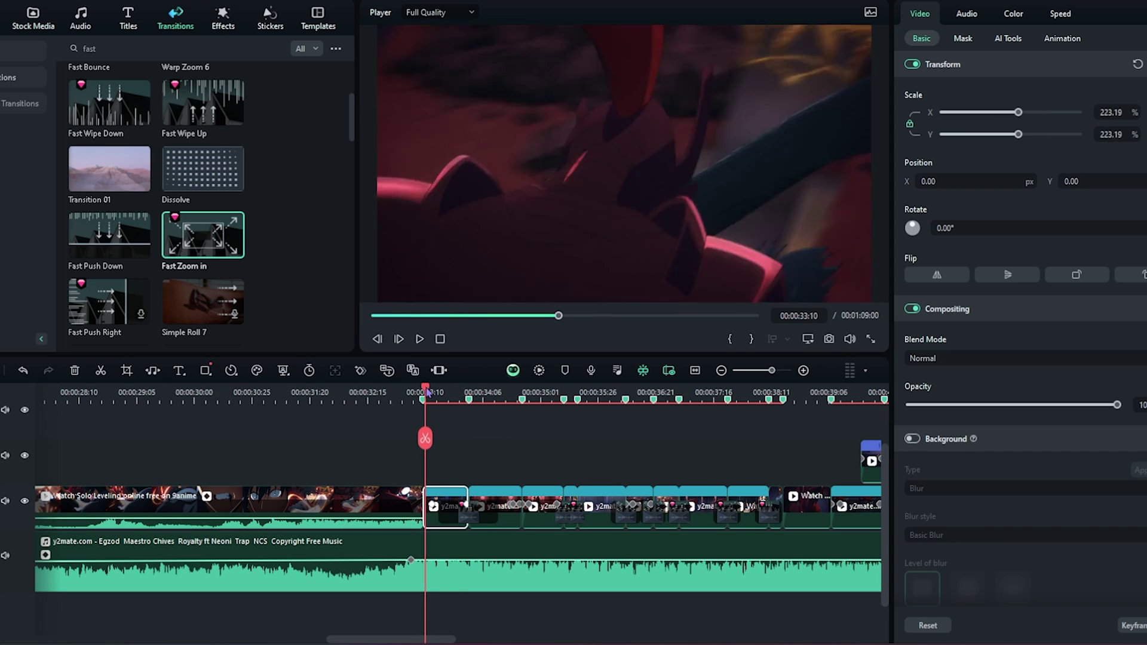
mouse_move(422, 394)
mouse_down()
mouse_move(468, 396)
mouse_move(430, 395)
mouse_up()
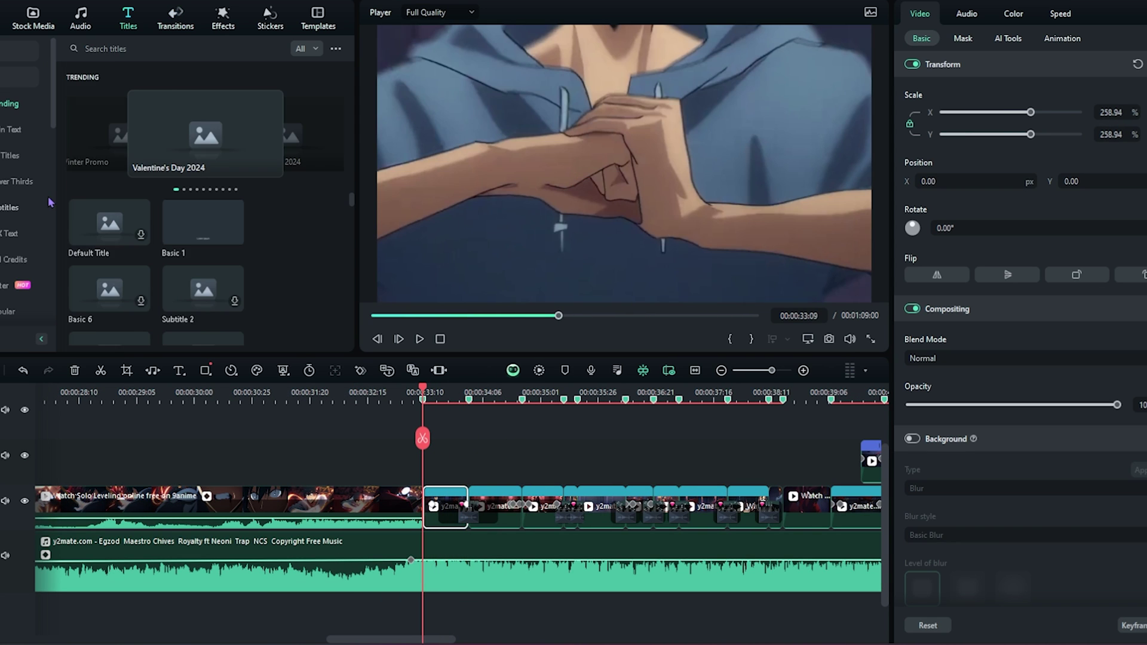
Add a Glow Title 1 title reading 'molob' in Ebrima Negreta above the first clip.
scroll(198, 115, down, 5)
drag(200, 120, 430, 466)
double_click(919, 96)
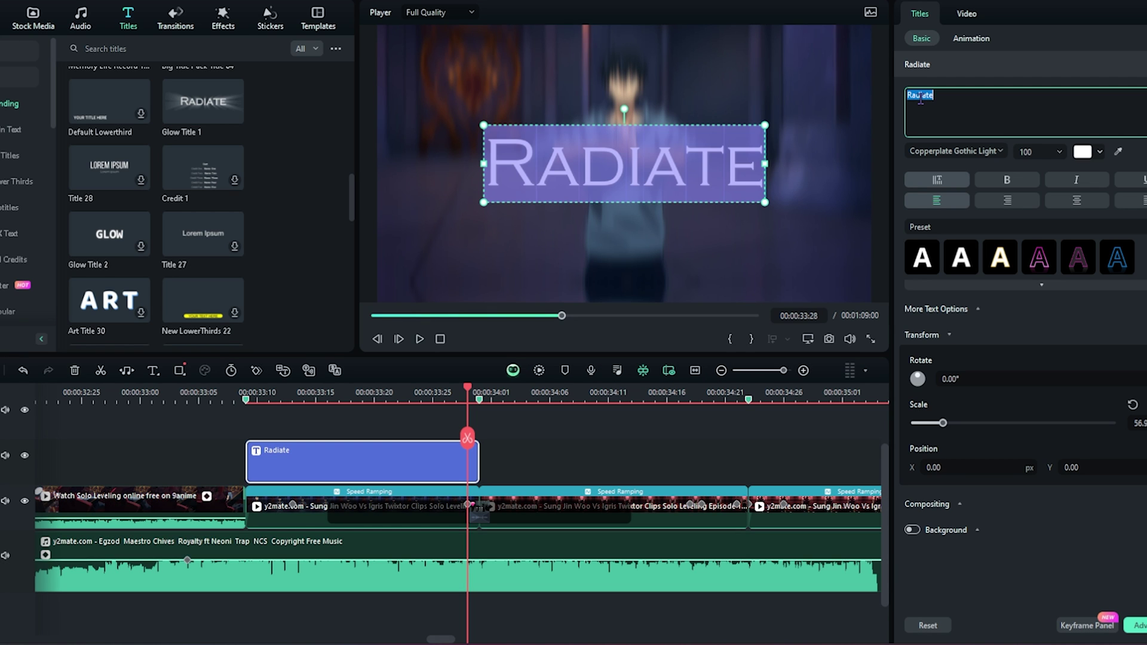
text(molob)
click(955, 151)
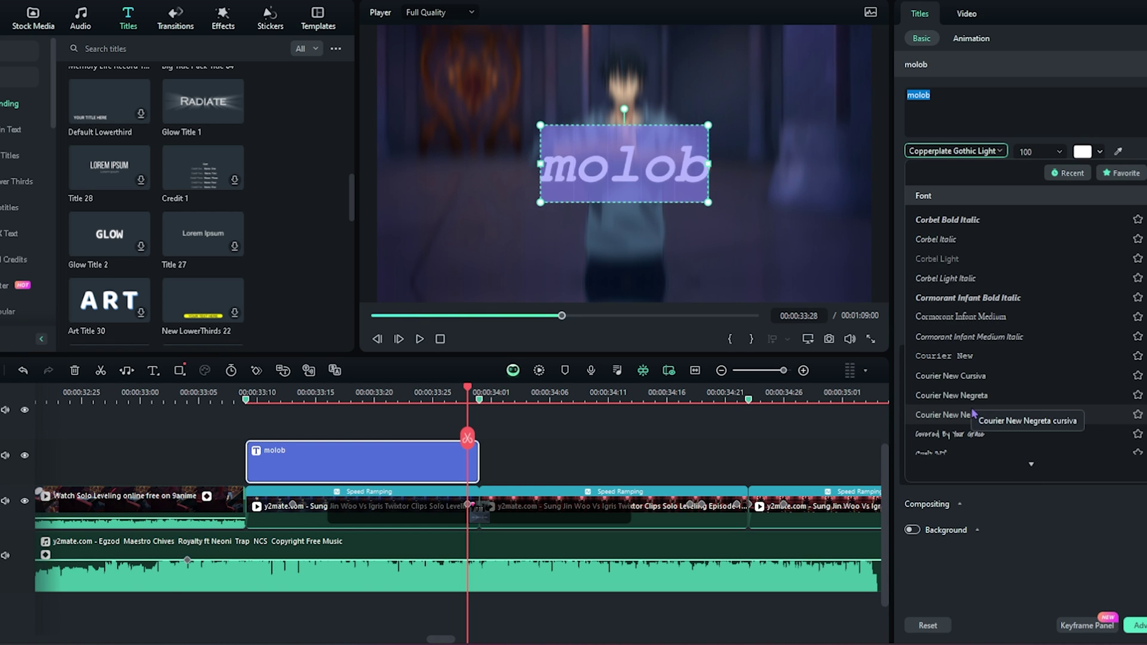
scroll(972, 414, down, 5)
click(935, 425)
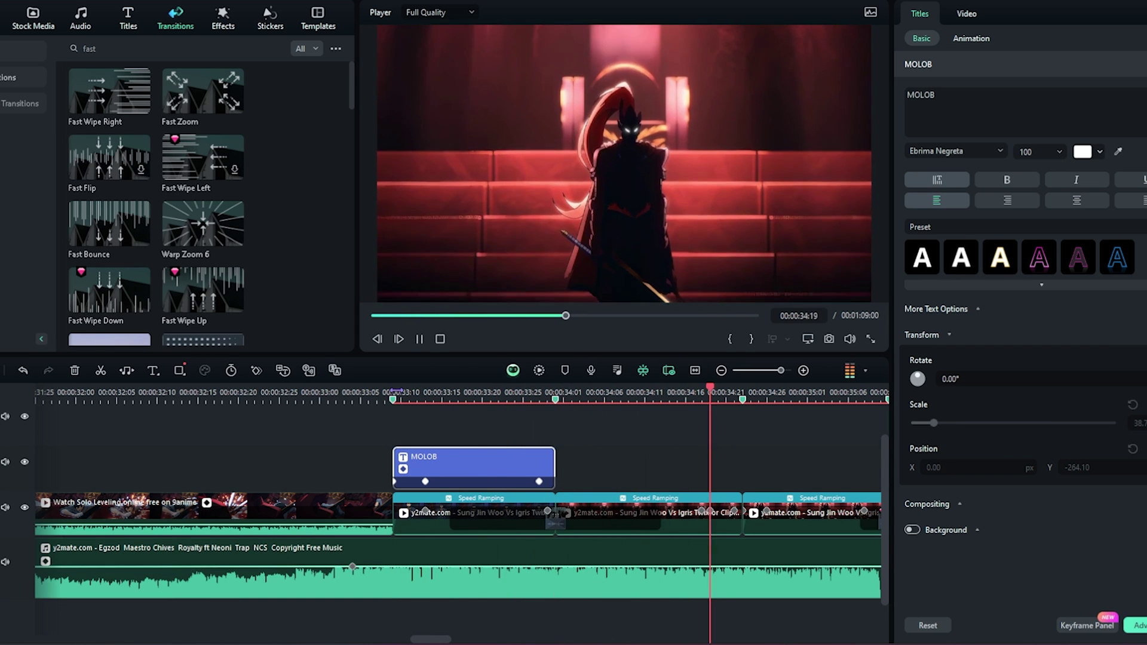
scroll(328, 418, up, 1)
Preview the MOLOB title animation up to 33:28, then select the next speed-ramped clip.
click(325, 393)
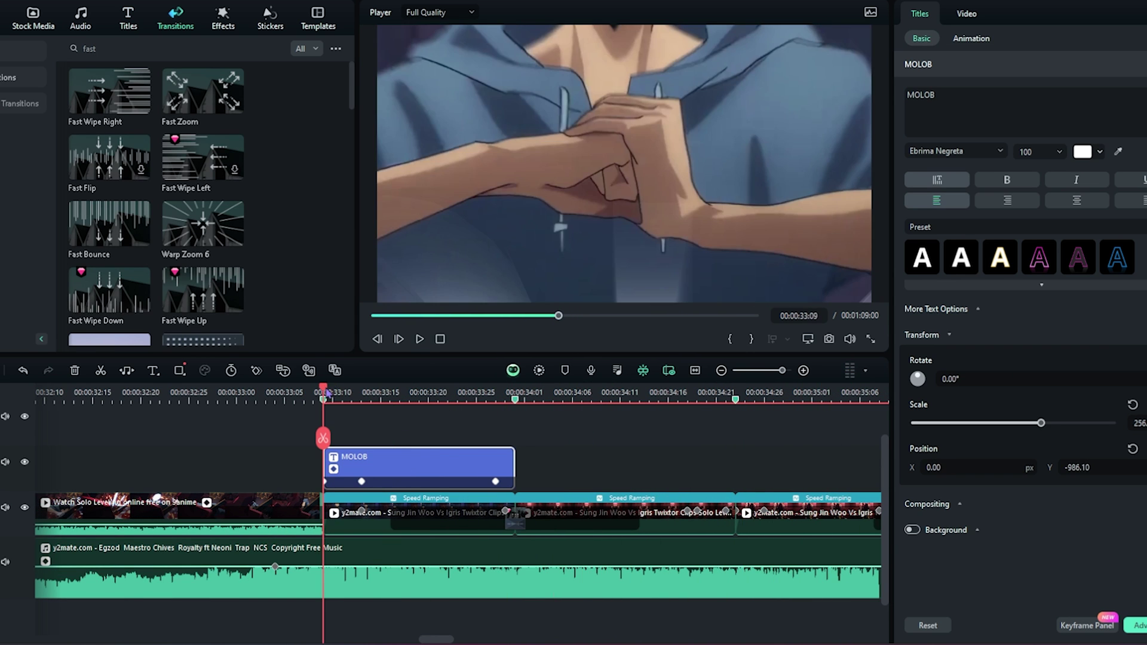
drag(327, 394, 498, 424)
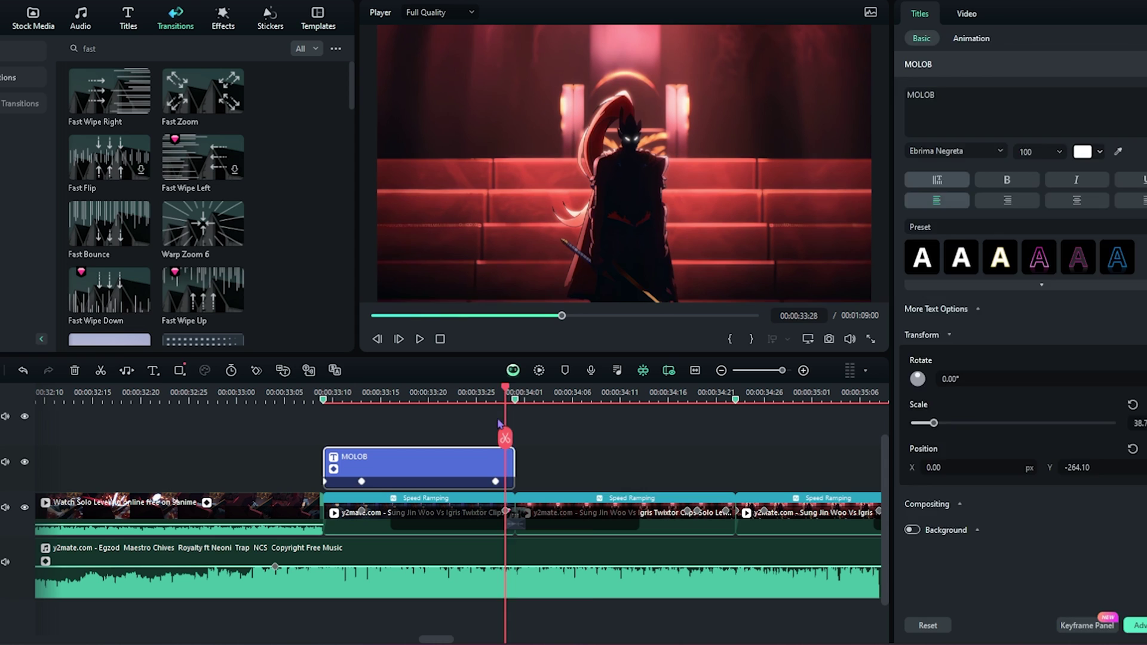
click(591, 514)
click(225, 27)
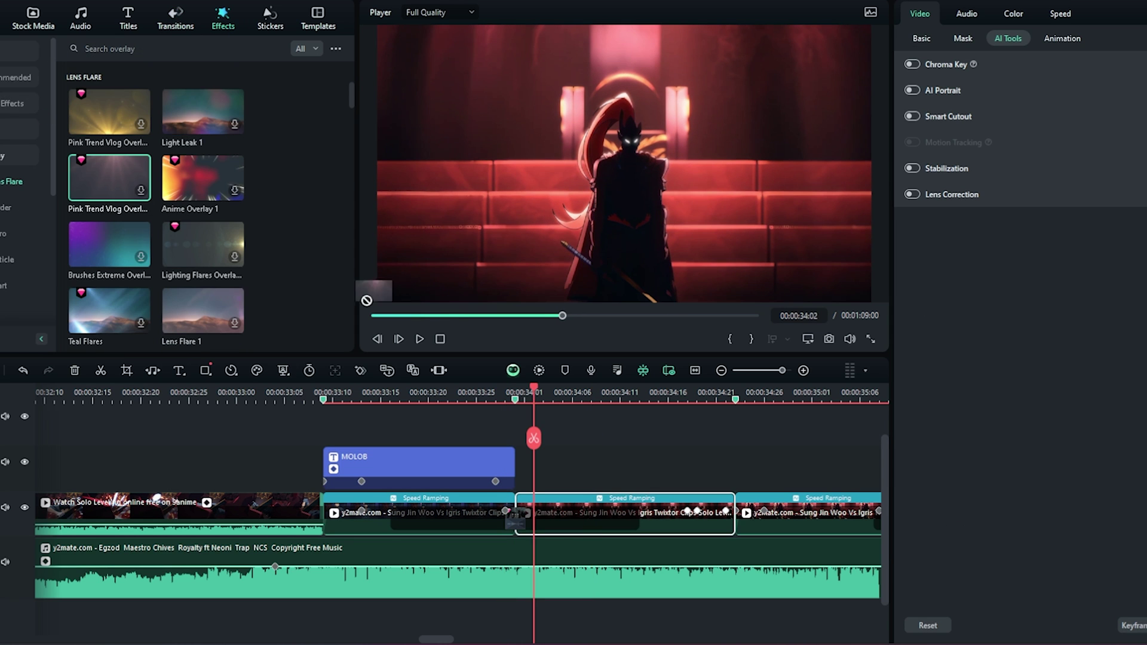
Place Pink Trend Vlog Overlay 07 above the clips and preview the Bling Bling Pack overlay.
drag(109, 178, 555, 475)
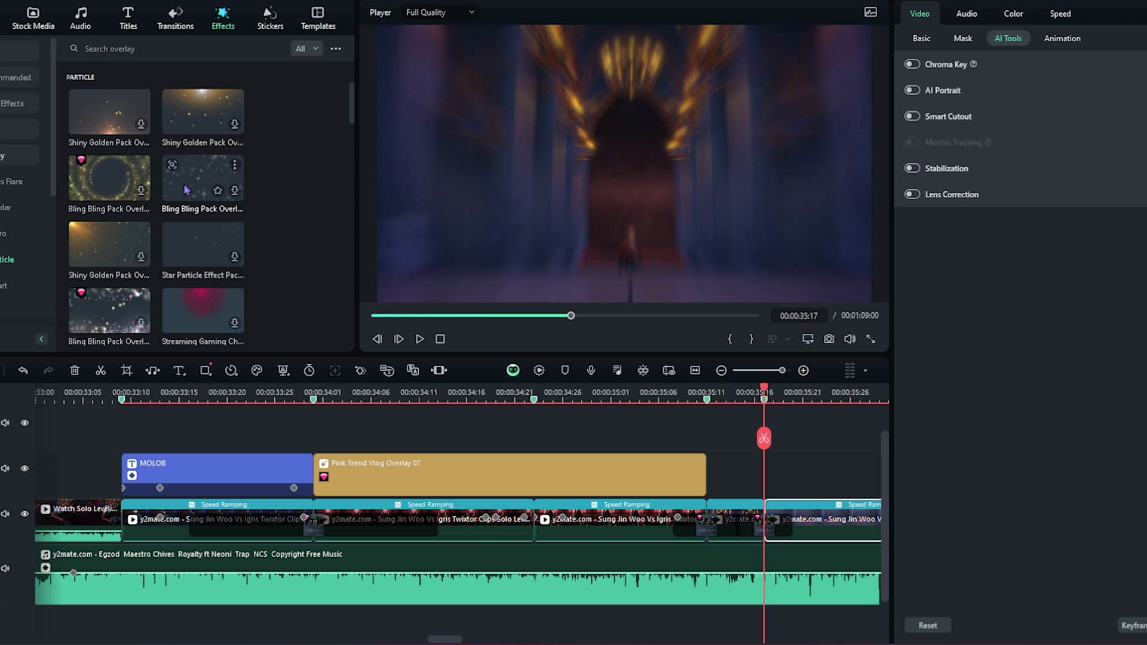
click(188, 189)
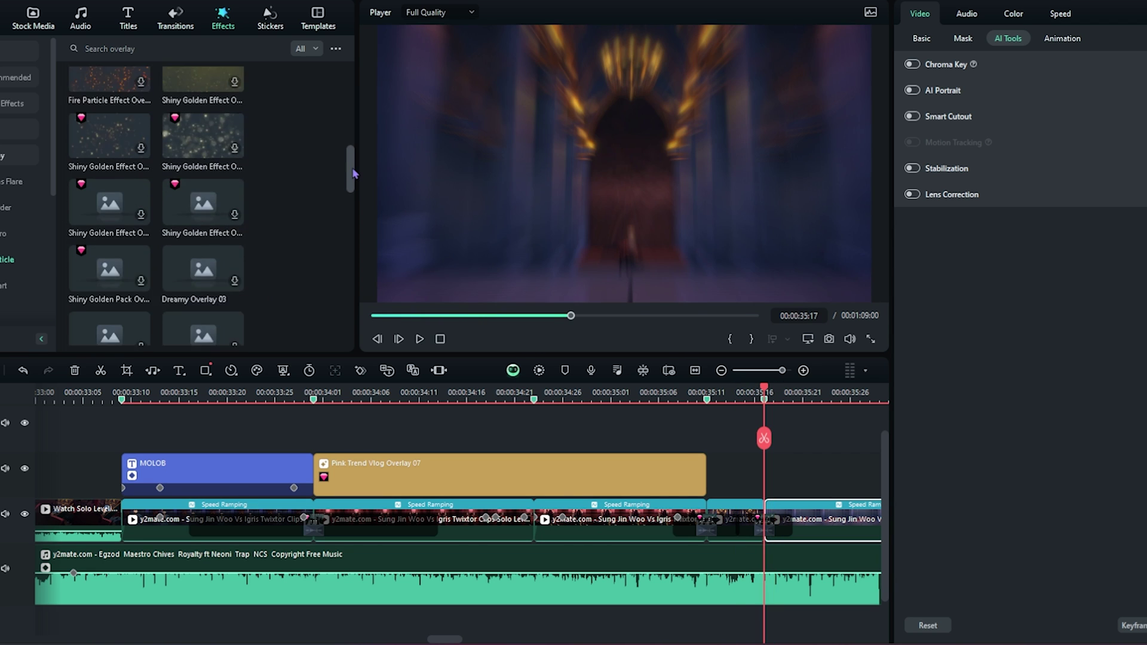
scroll(351, 133, down, 5)
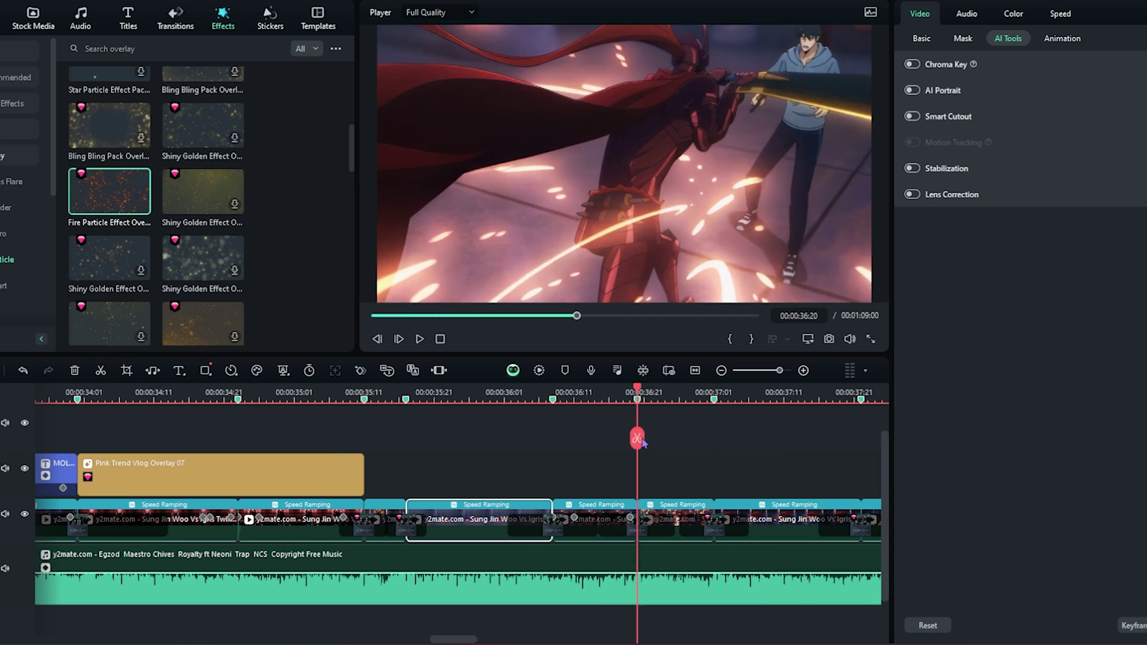
Add Fire Particle Effect Overlay 05 near 37 seconds and cut off its part after 37:22.
drag(635, 452, 734, 452)
click(140, 204)
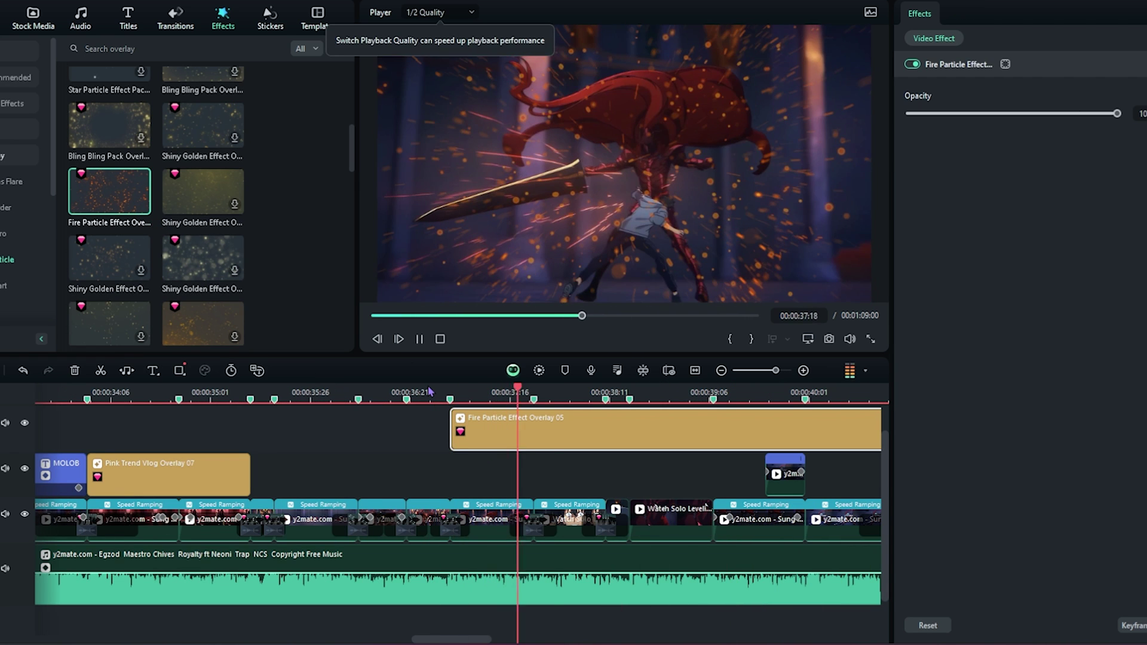
click(533, 418)
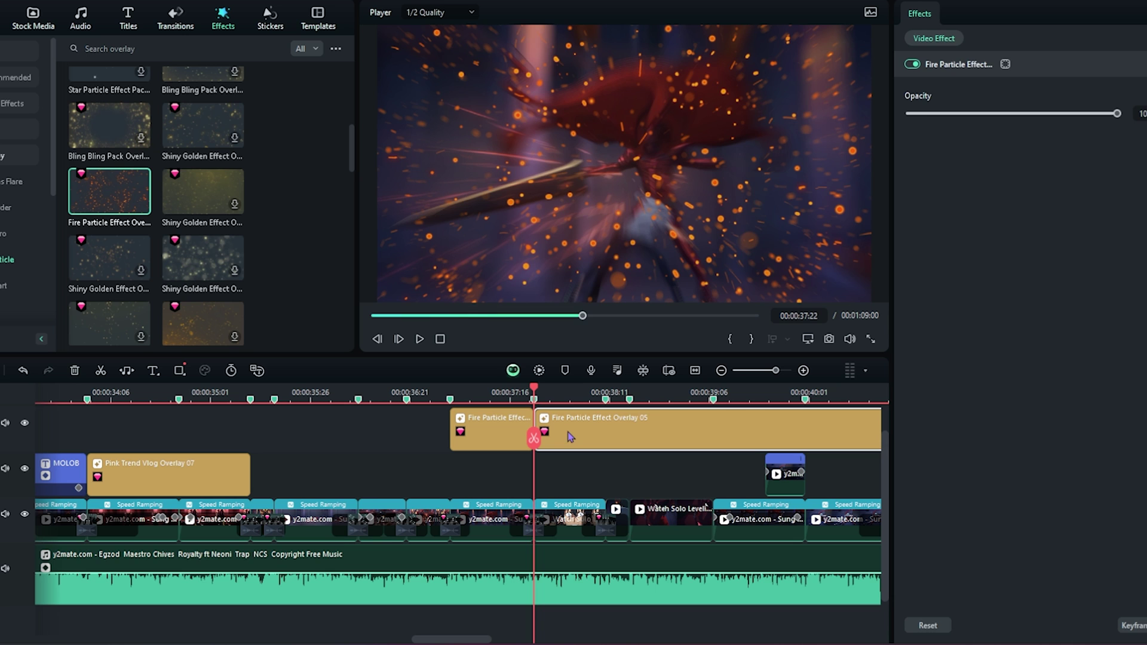
key(Delete)
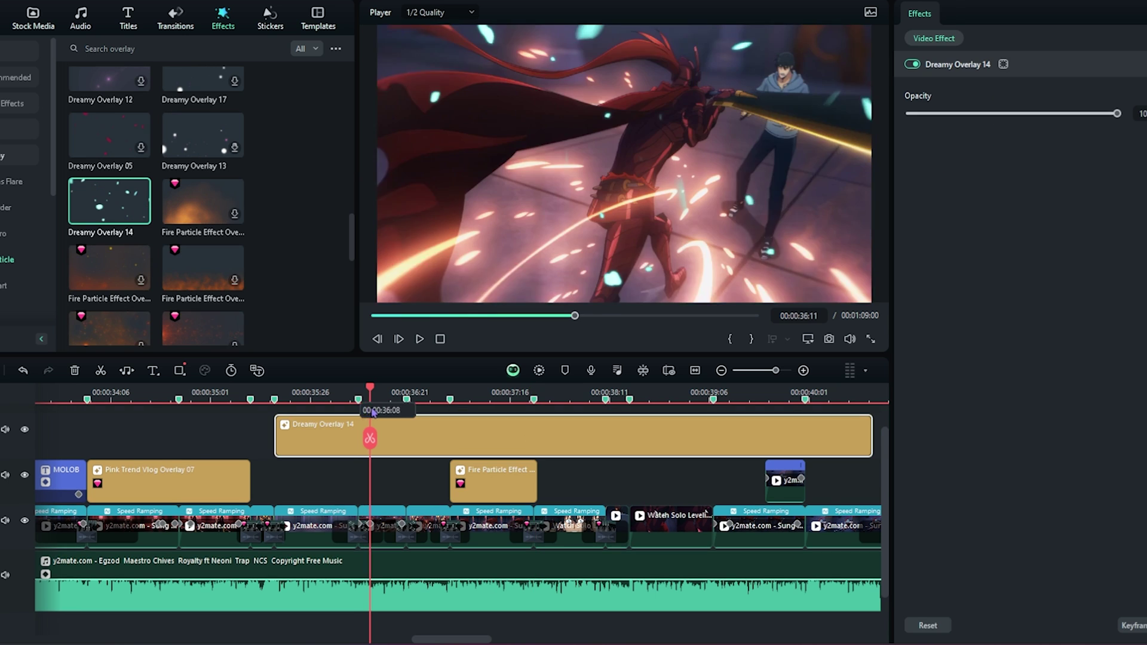
key(Left)
key(Left)
key(Left)
key(Left)
key(Left)
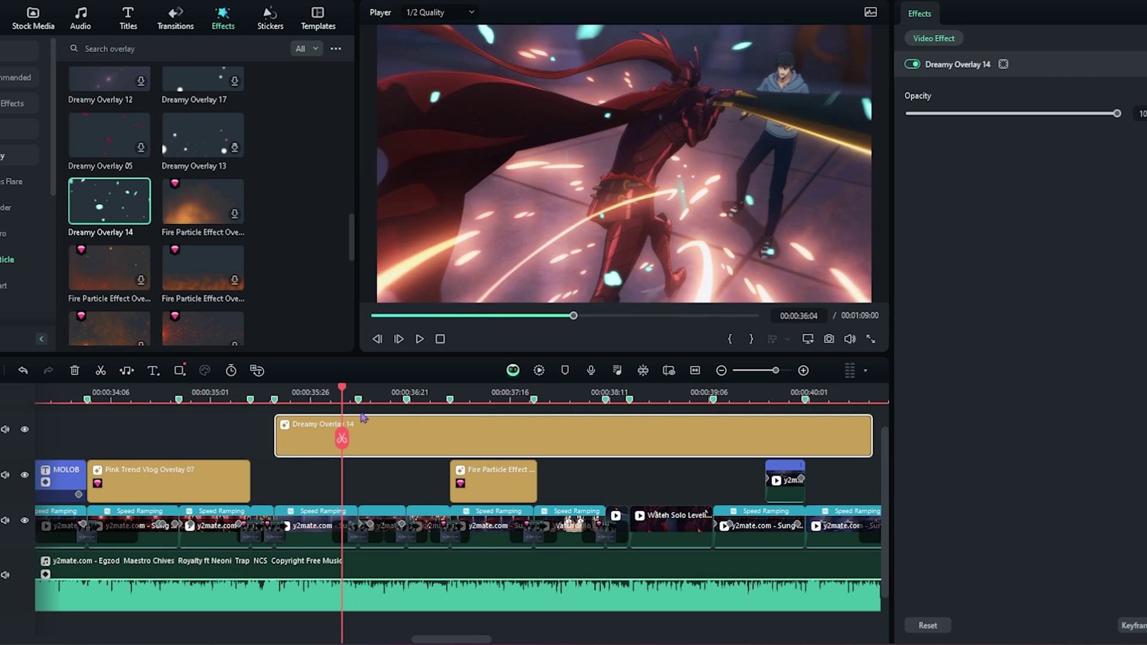
Shorten Dreamy Overlay 14 with a Ctrl+B split, deleting the leftover right part.
key(Right)
key(Right)
key(Right)
key(Right)
key(ctrl+b)
key(Delete)
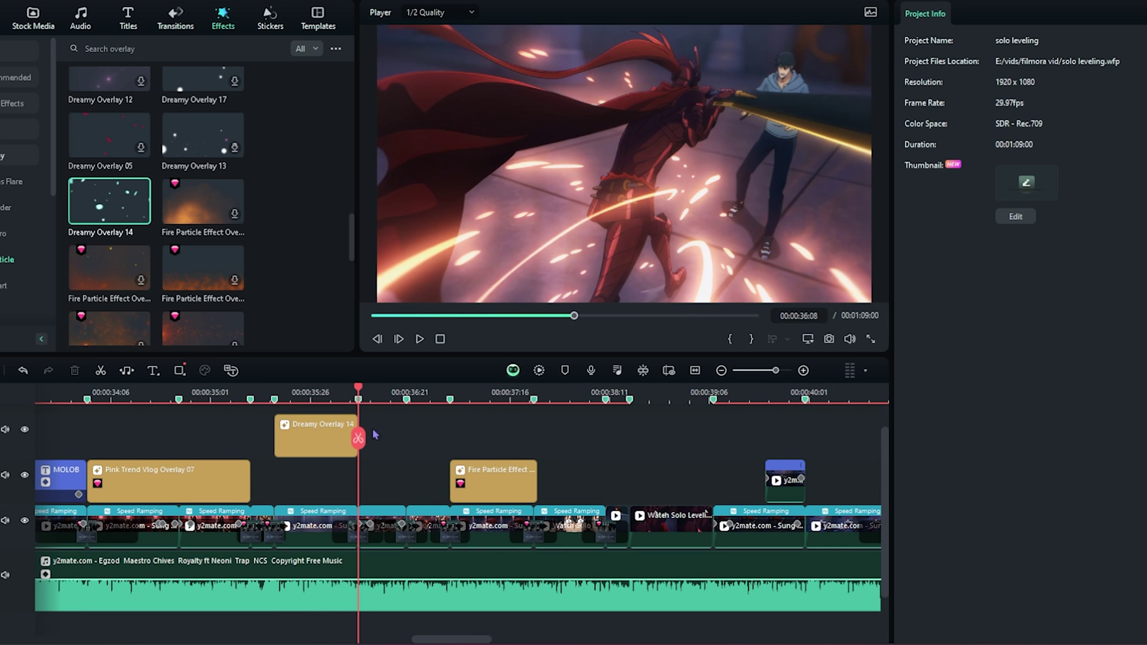
click(287, 390)
click(306, 434)
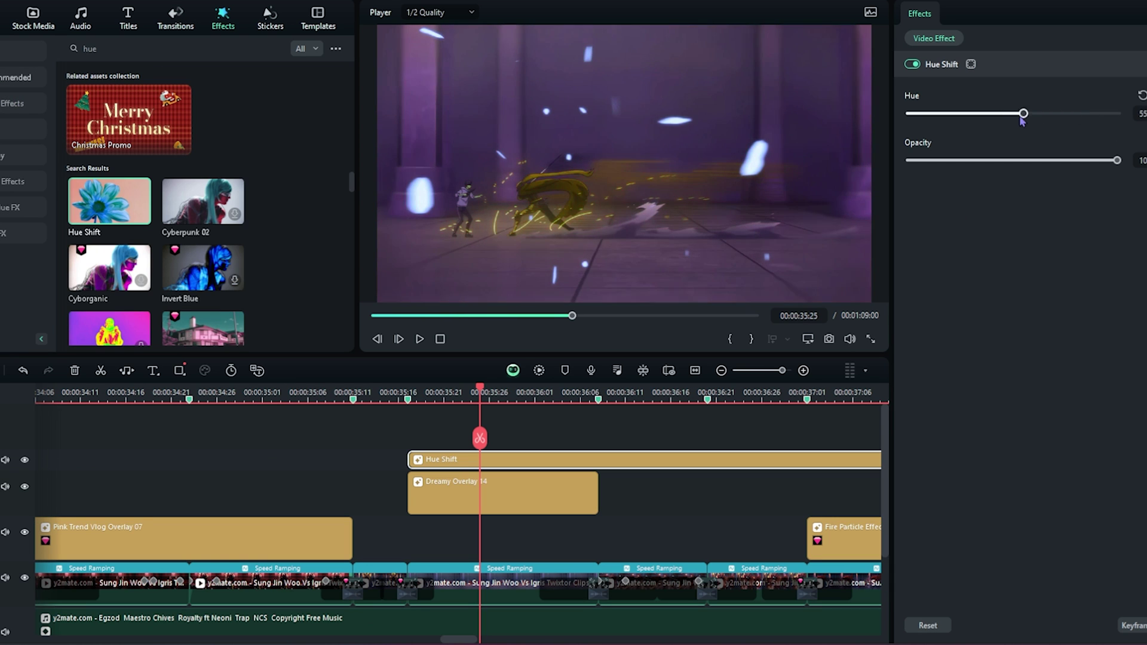
Adjust the Hue Shift's hue, split it and move a shortened piece to a lower track.
drag(1022, 116, 1049, 115)
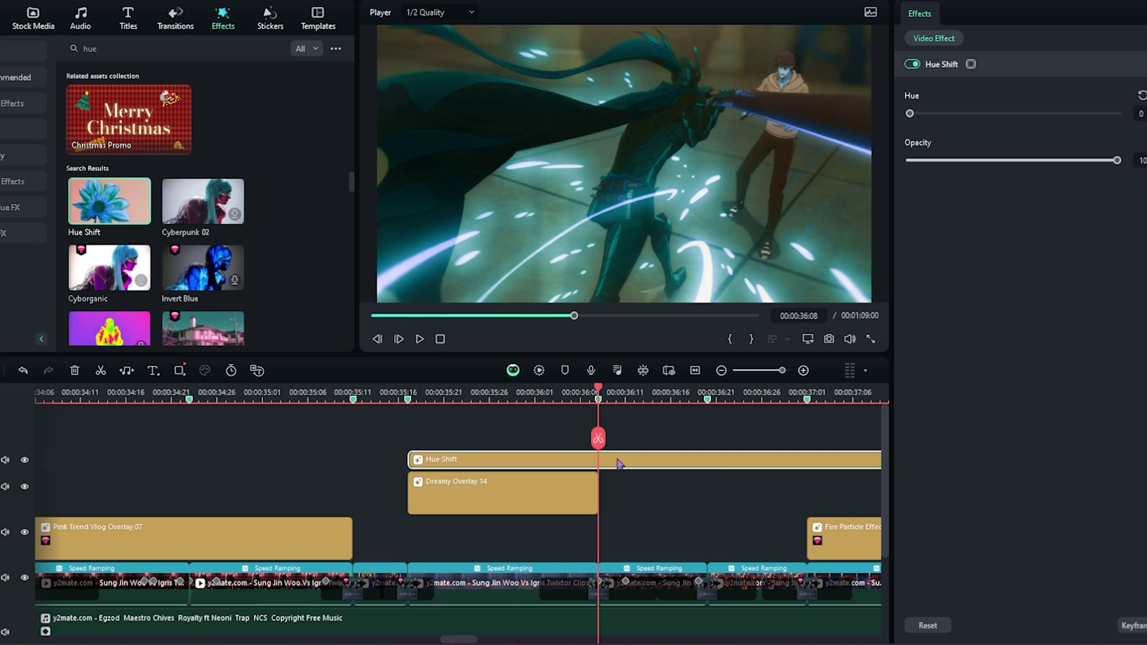
key(ctrl+b)
scroll(686, 470, down, 2)
drag(717, 459, 442, 540)
scroll(283, 507, up, 2)
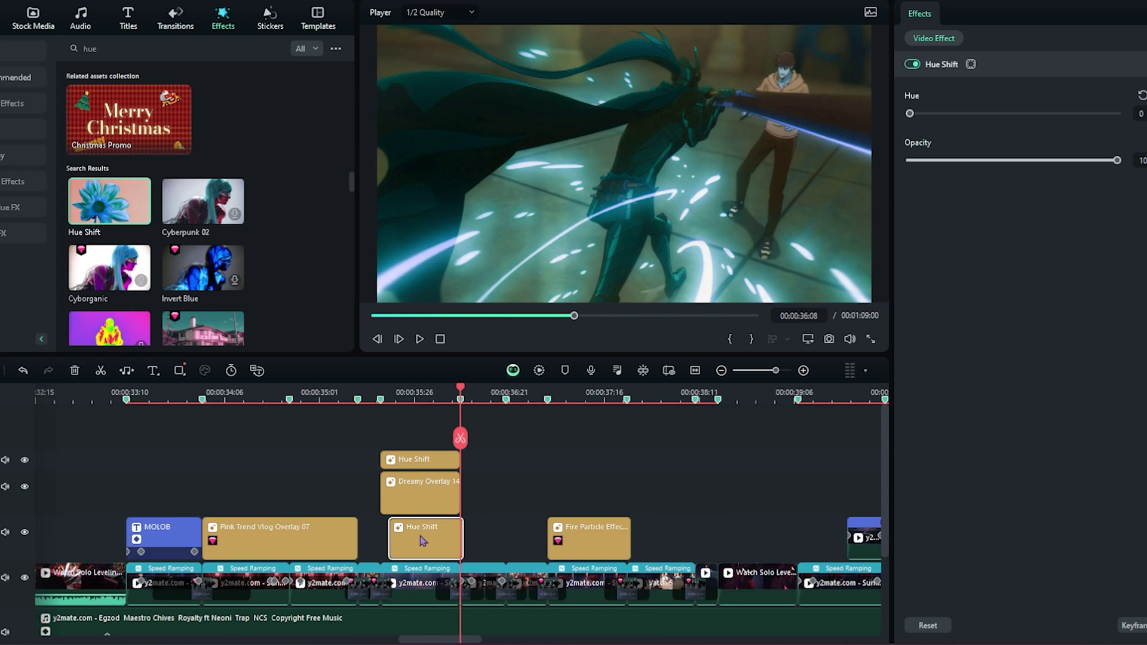
click(288, 393)
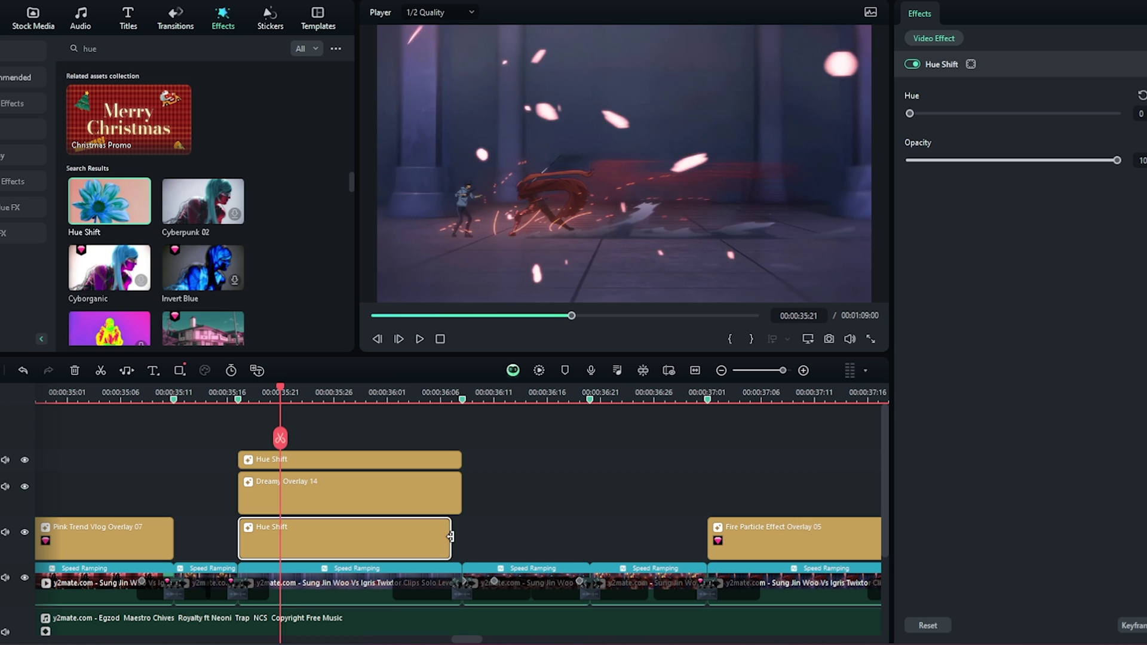
drag(279, 437, 350, 462)
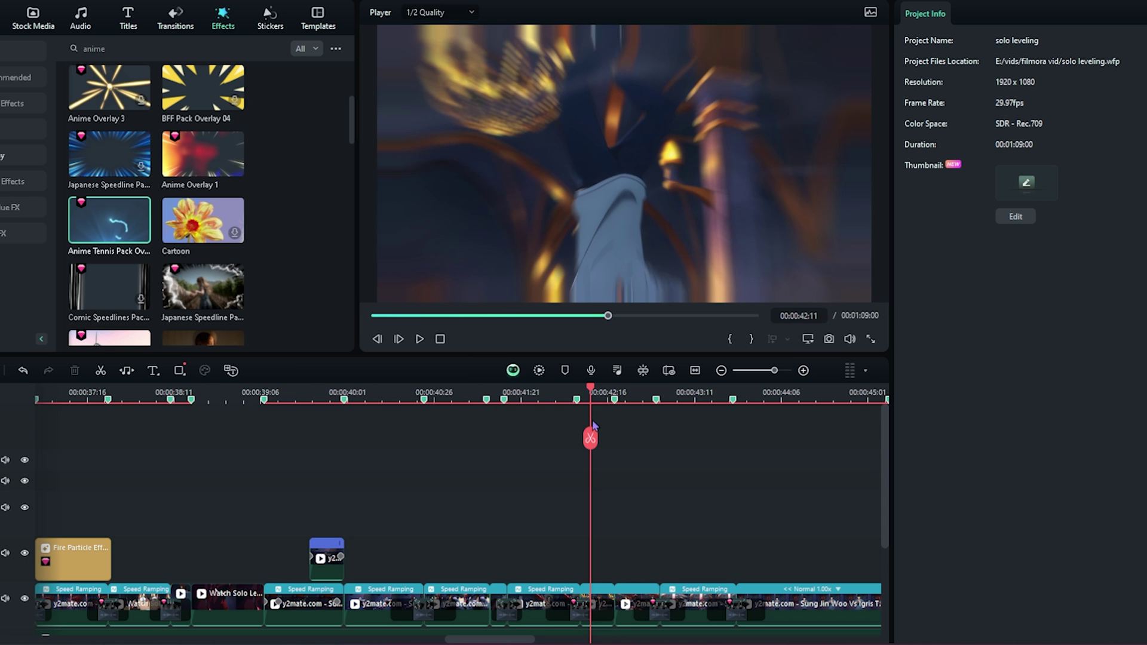
Place Anime Tennis Pack Overlay 03 near 42 seconds and preview it around 42:18.
drag(122, 241, 528, 570)
key(ctrl+equal)
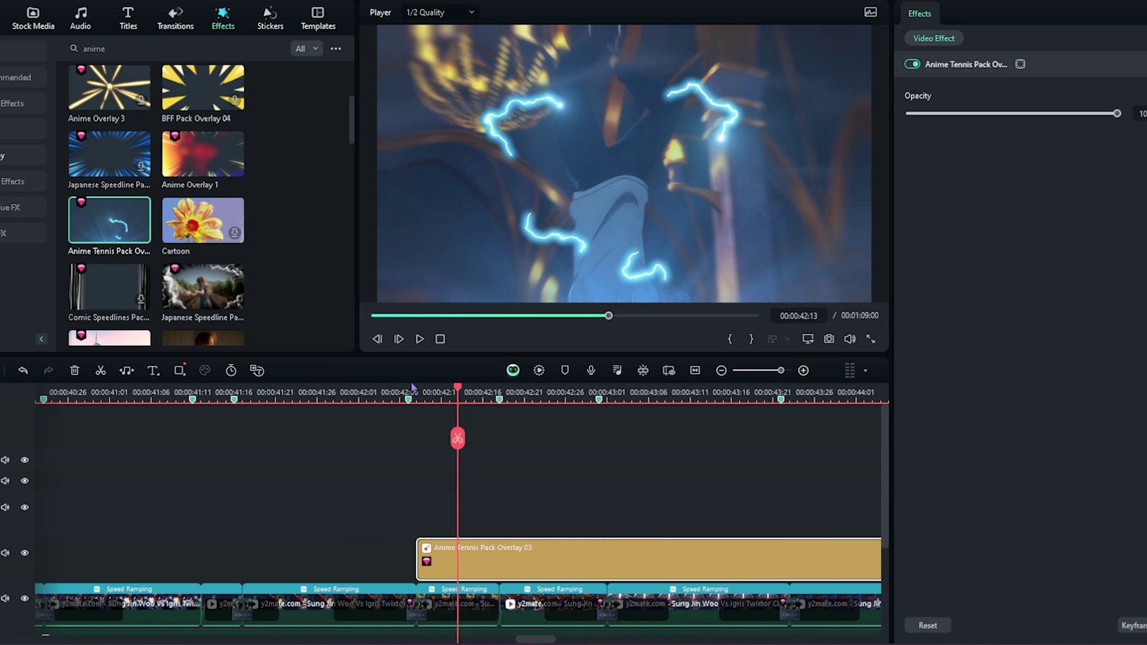
click(412, 391)
drag(411, 391, 506, 497)
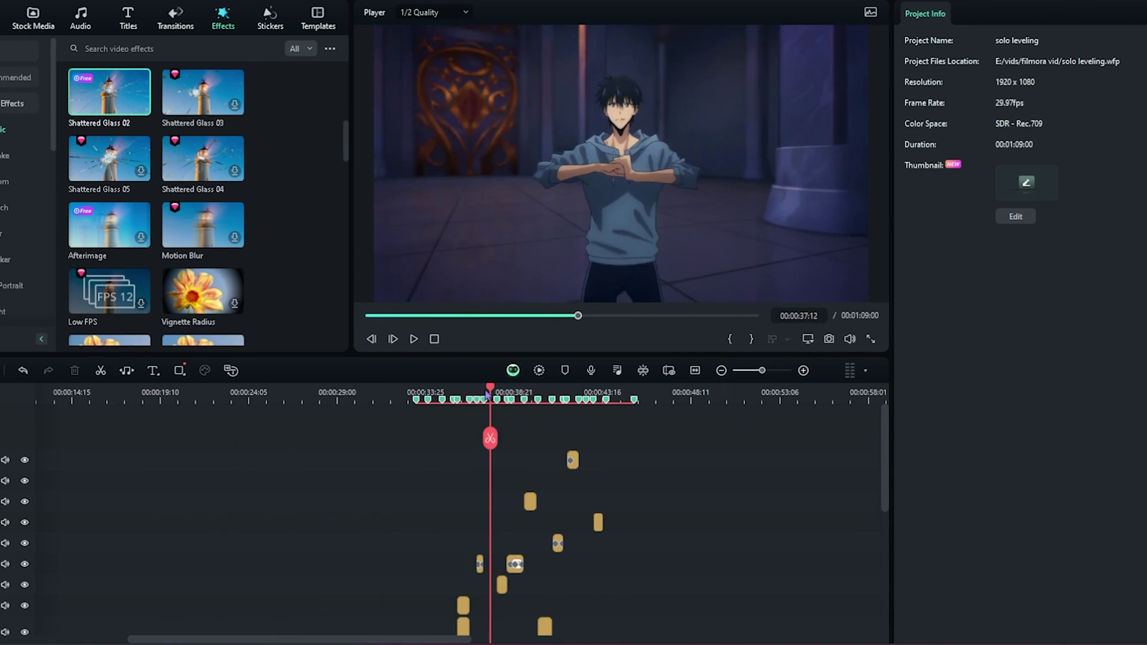
Preview the stacked effect layers between about 38 and 43 seconds.
click(506, 406)
click(593, 397)
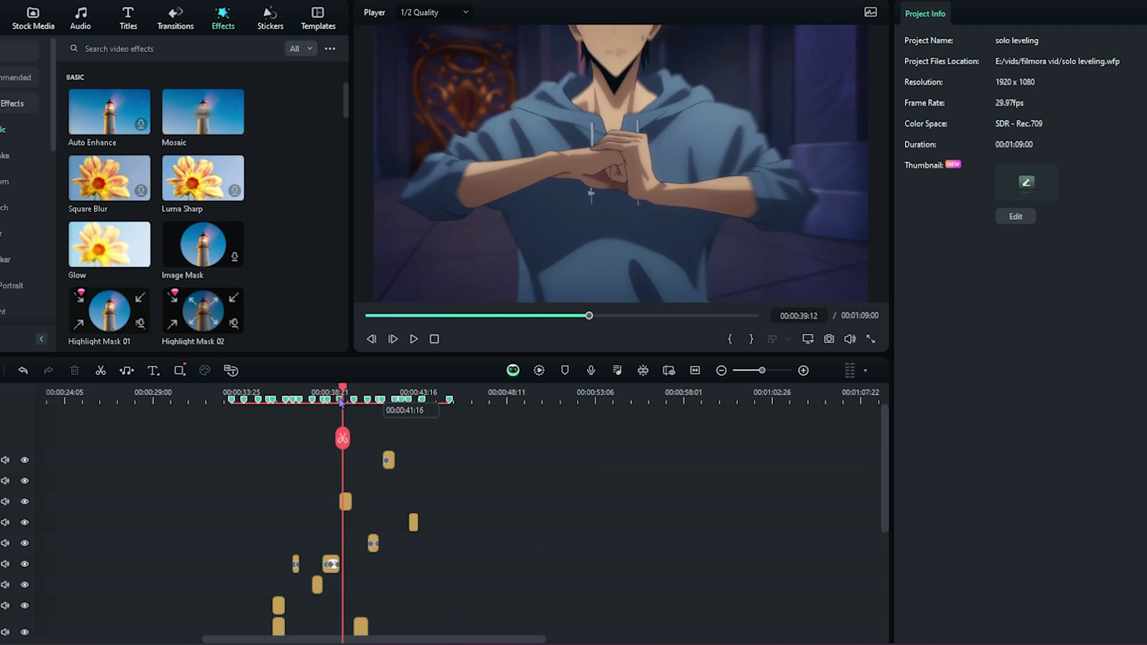
mouse_move(343, 436)
mouse_down()
mouse_move(274, 436)
mouse_move(367, 436)
mouse_move(382, 425)
mouse_move(321, 440)
mouse_up()
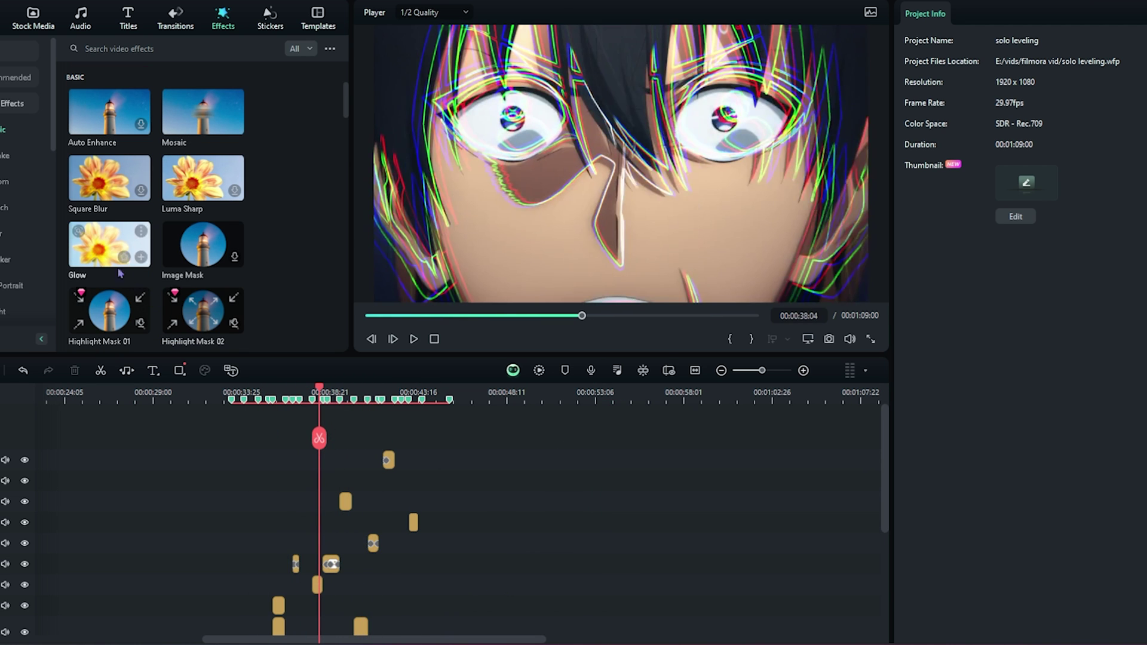
Browse the filters list, then bring up the Shake video effects.
click(6, 185)
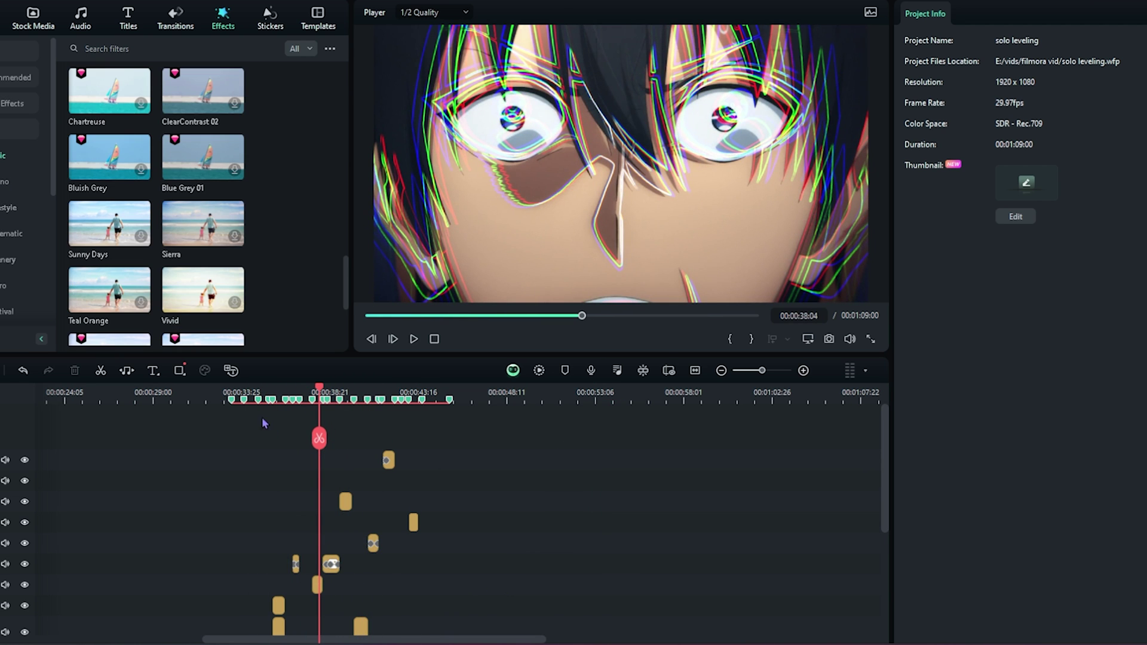
click(232, 385)
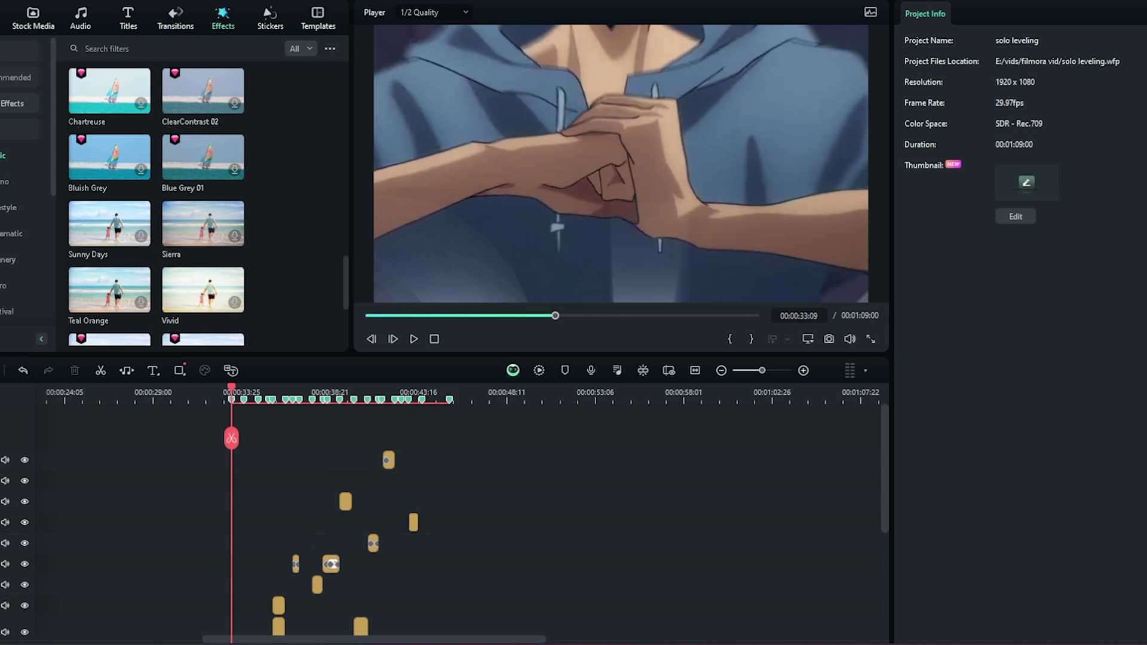
click(12, 103)
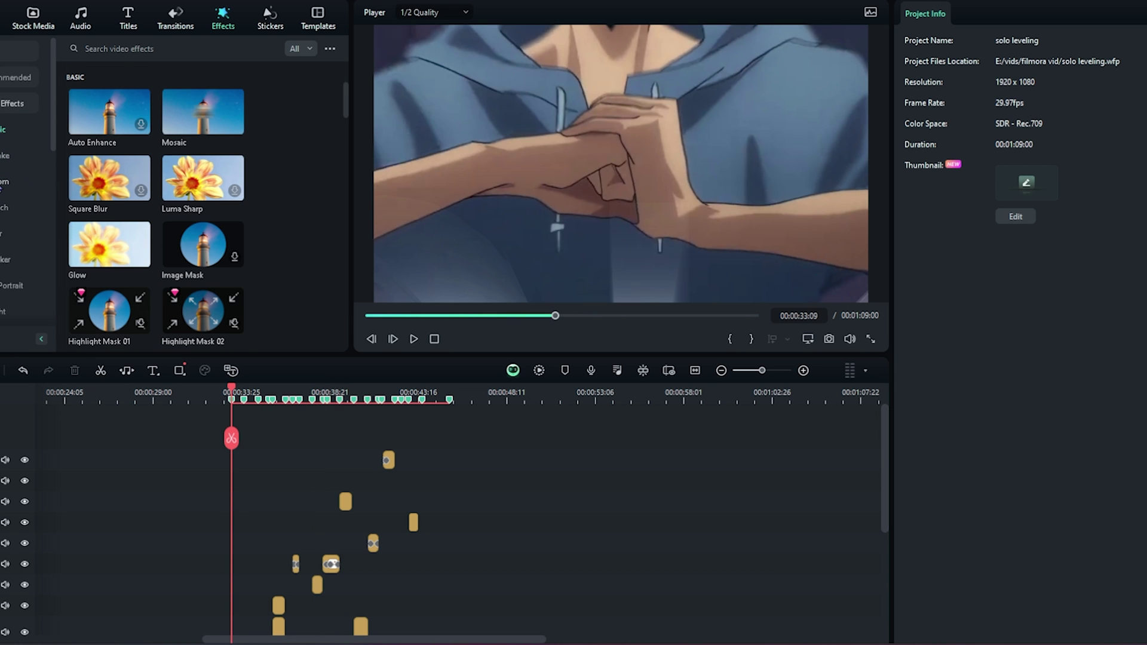
click(4, 155)
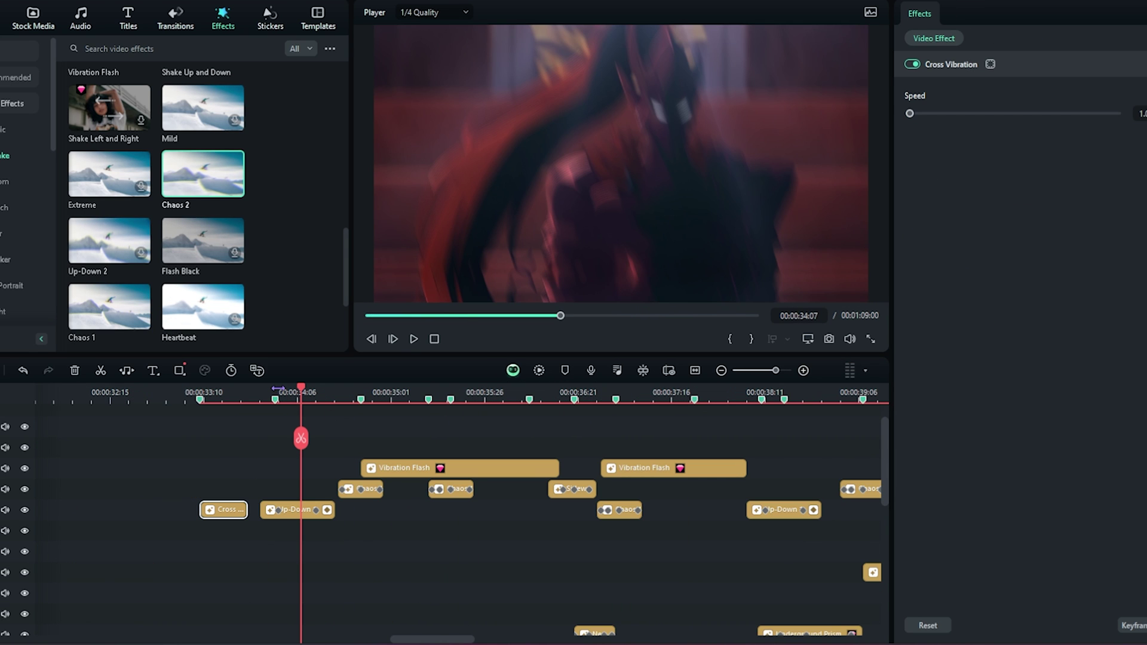
scroll(479, 492, down, 5)
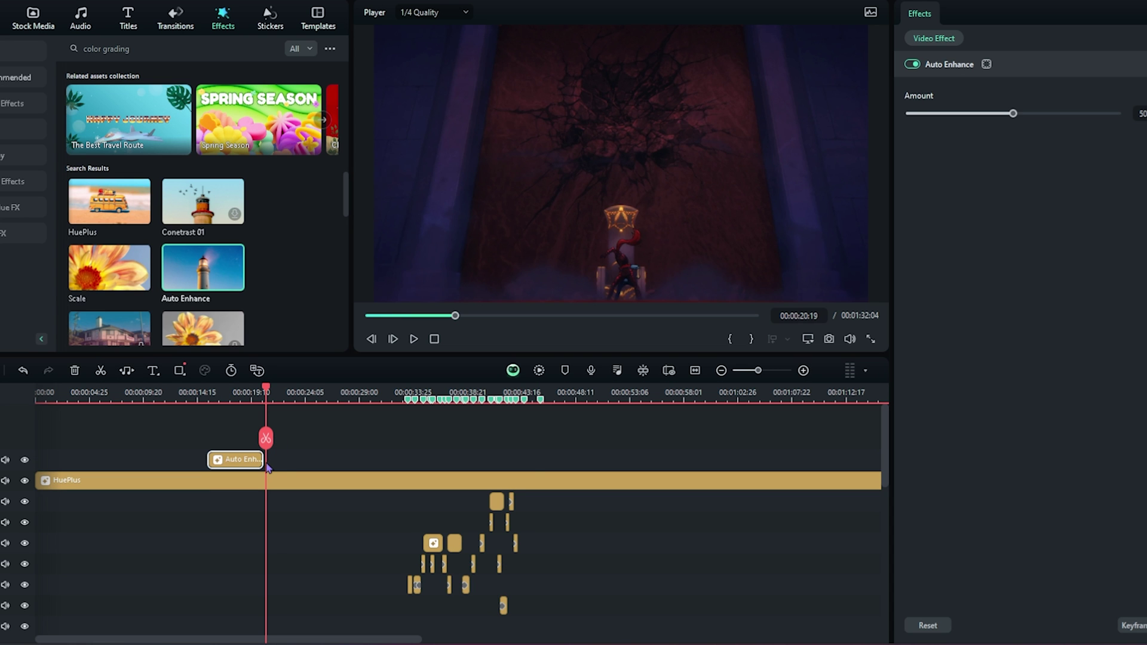
Stretch Auto Enhance and Custom Lut across the full timeline and preview around 36 seconds.
drag(263, 460, 720, 455)
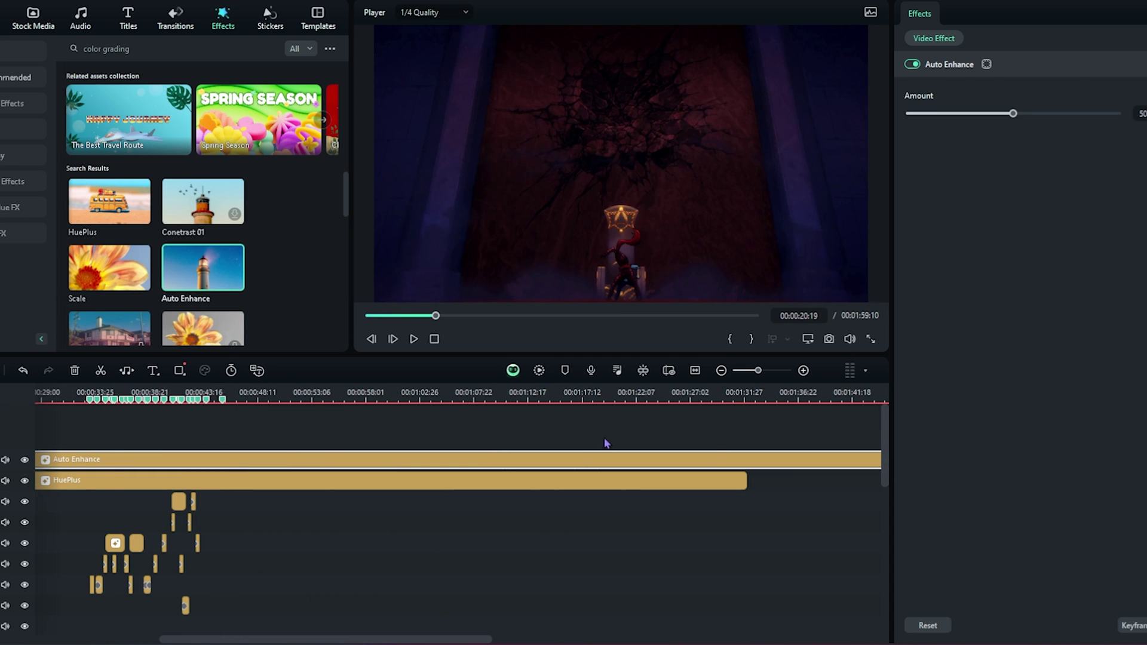
drag(109, 233, 907, 460)
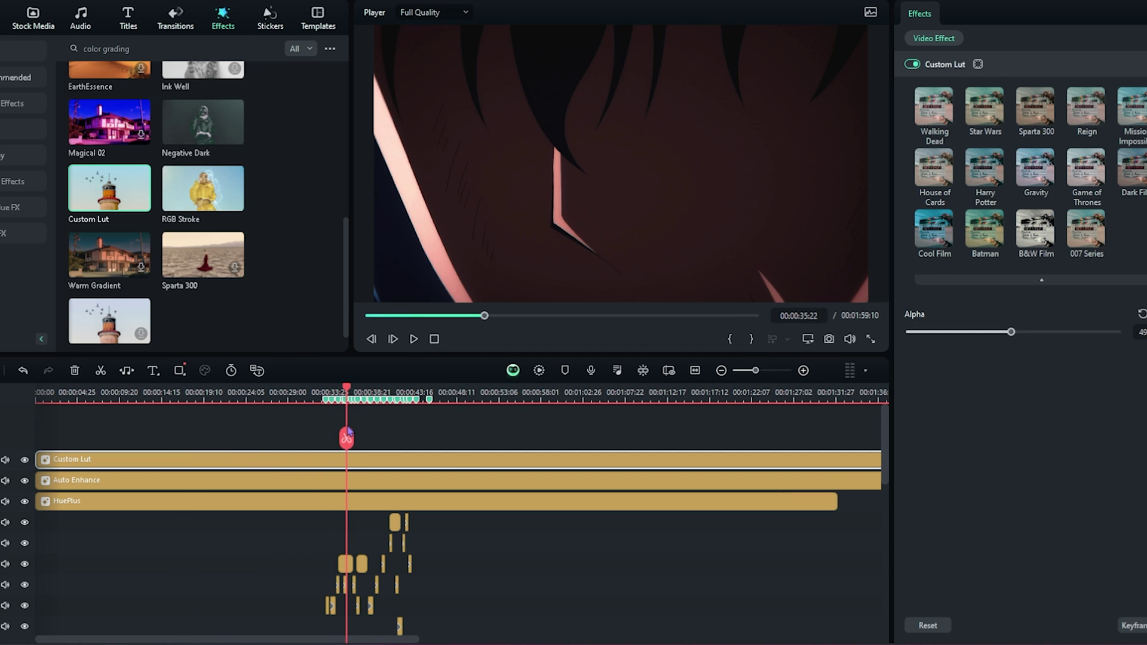
drag(347, 432, 351, 436)
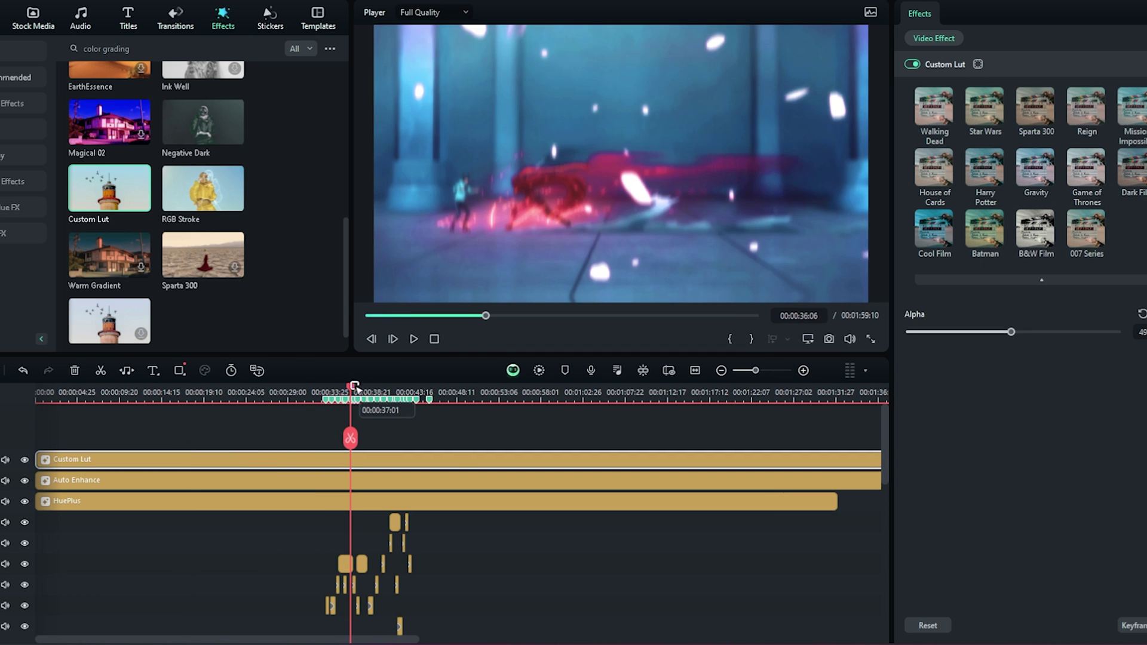